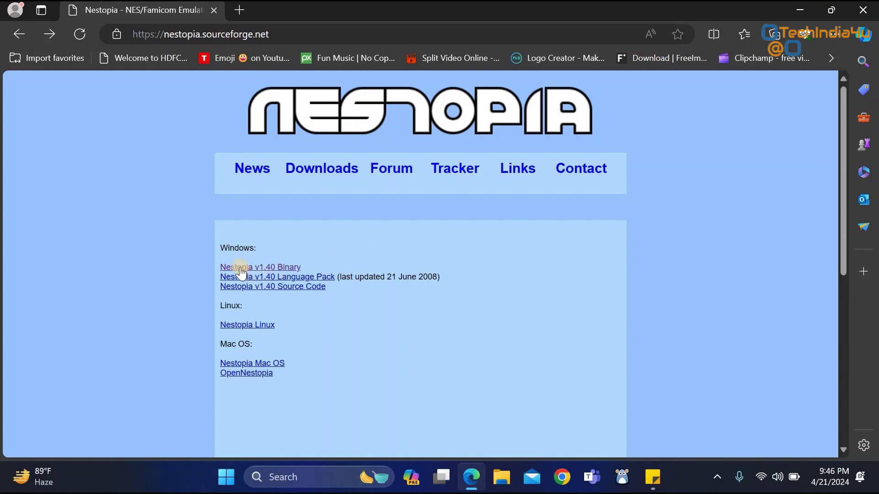
Step: Download the Nestopia v1.40 Binary for Windows and show the downloaded archive in its folder
click(294, 268)
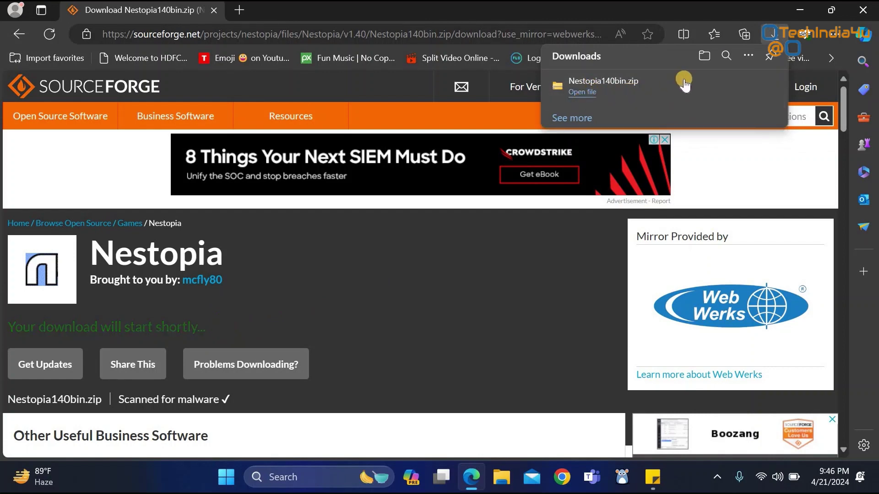
click(703, 58)
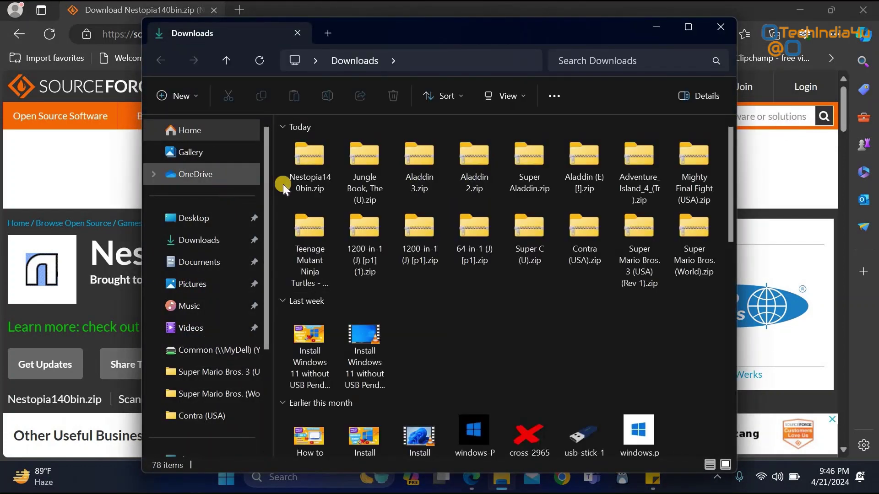
Step: Check the file properties of Nestopia140bin.zip in the Downloads folder
click(300, 179)
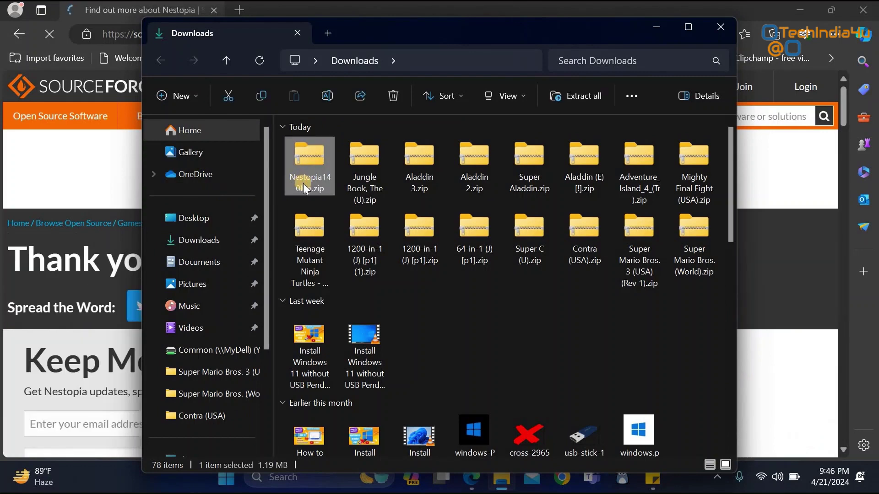
right_click(304, 183)
click(359, 297)
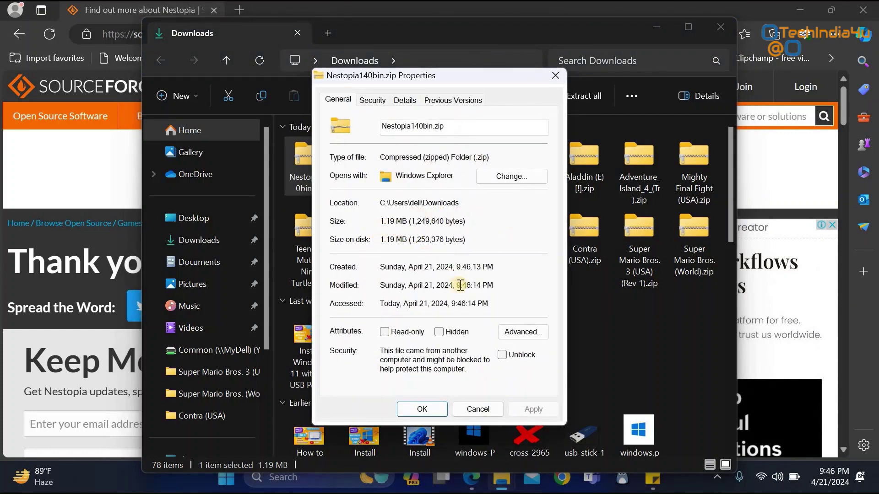
click(482, 409)
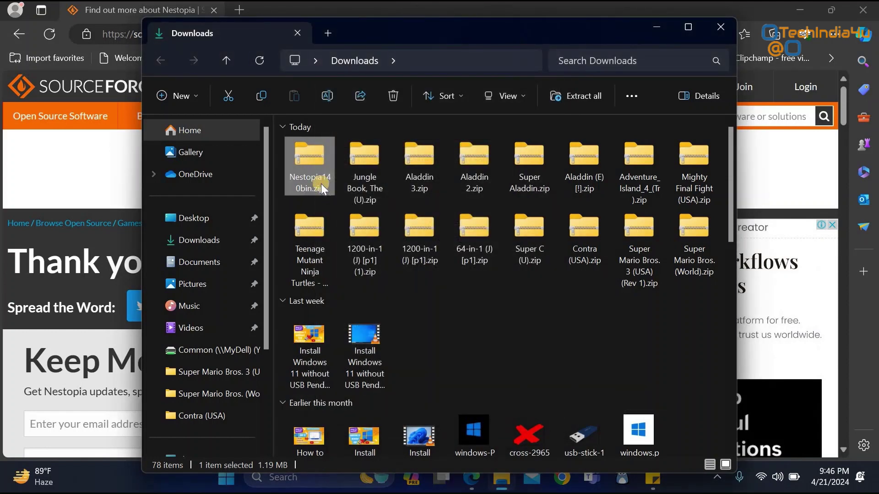
Step: Move Nestopia140bin.zip from the Downloads folder to the desktop and place it in an empty area
right_click(322, 187)
click(336, 33)
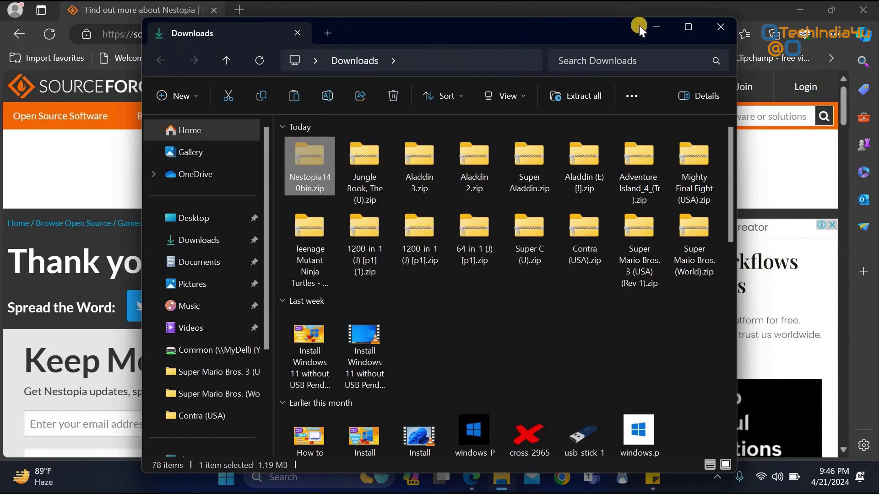
click(649, 28)
key(super+d)
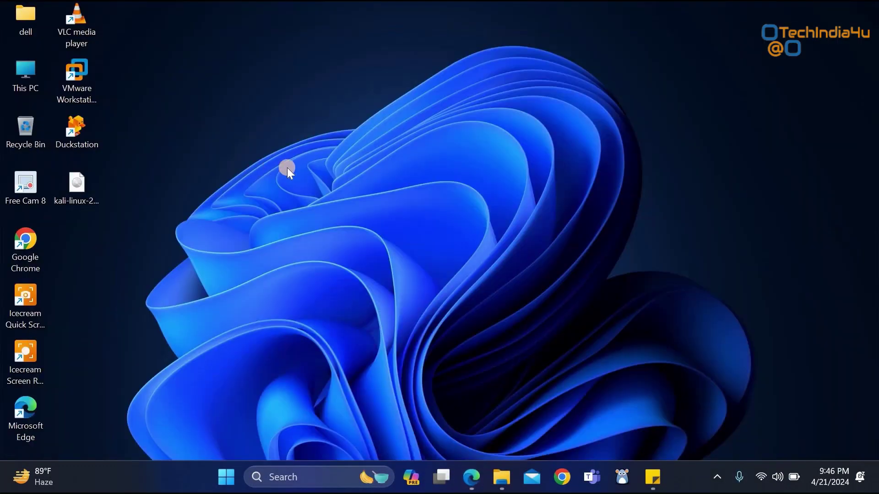
right_click(328, 114)
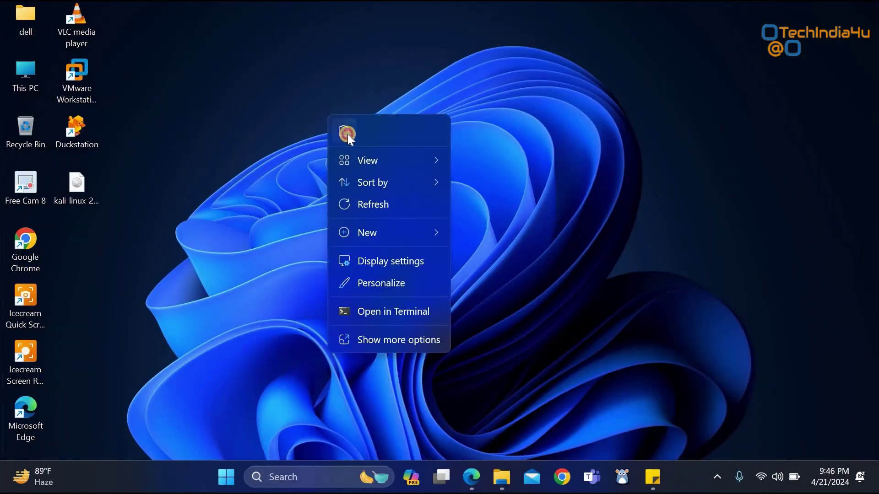
click(347, 134)
drag(75, 256, 329, 72)
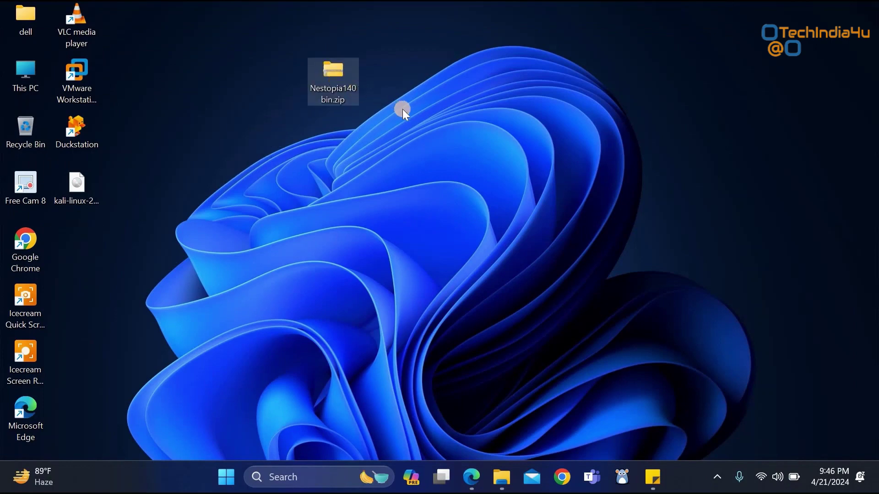
Step: Extract Nestopia140bin.zip into a Nestopia140bin folder on the desktop
click(334, 90)
mouse_move(334, 89)
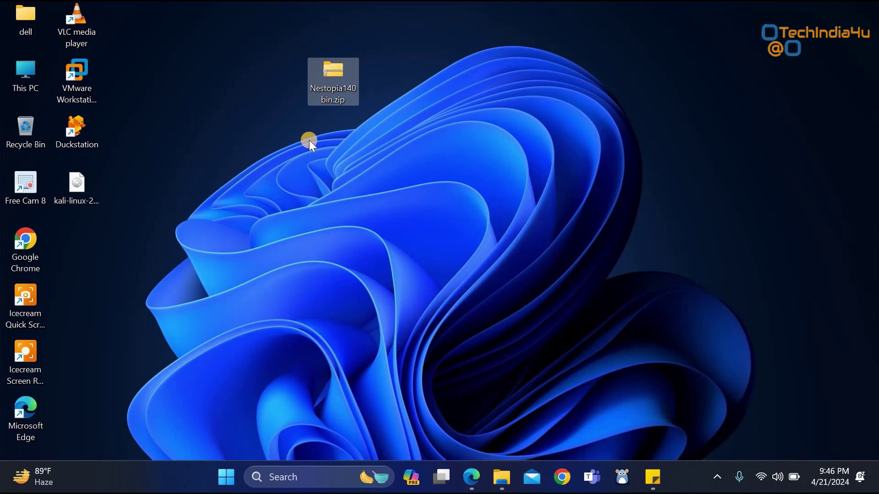
right_click(336, 94)
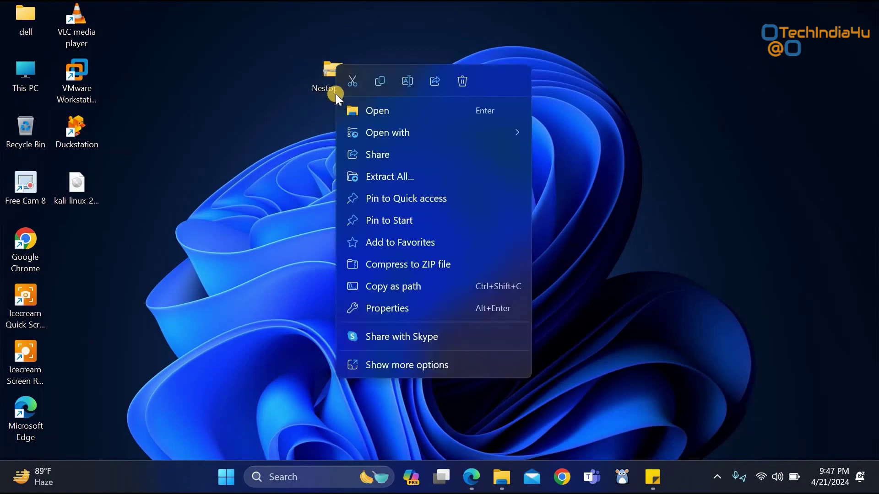
click(397, 176)
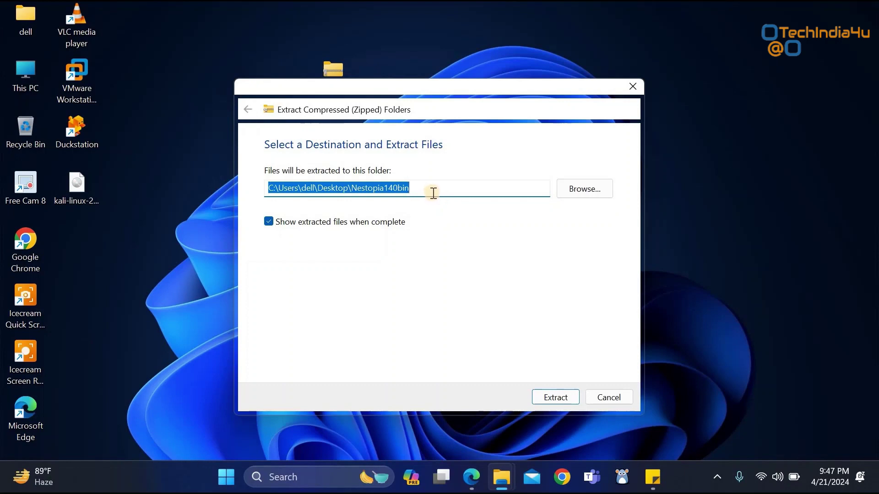
click(557, 397)
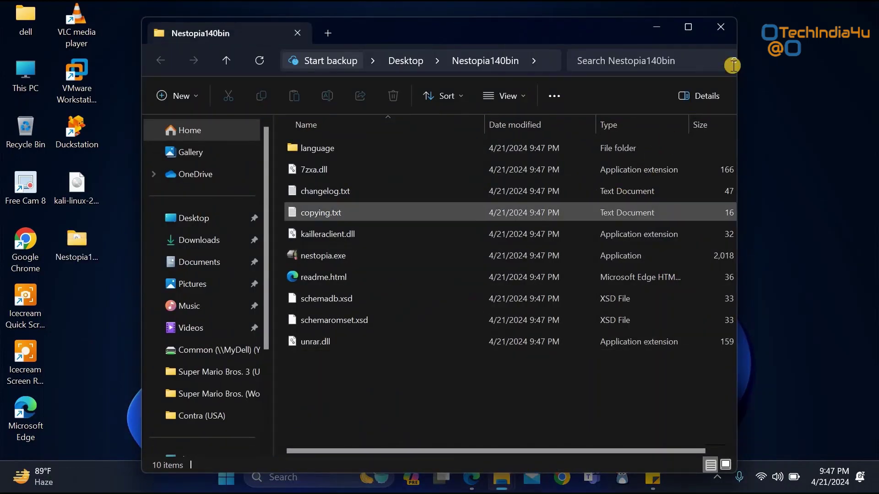
Step: Place the extracted Nestopia140bin folder beside the archive on the desktop and delete Nestopia140bin.zip
click(722, 29)
drag(87, 246, 413, 85)
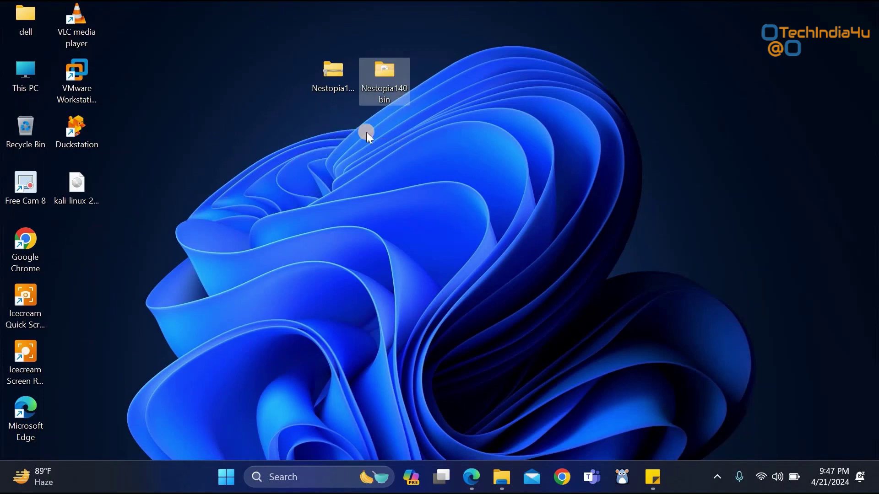
click(332, 87)
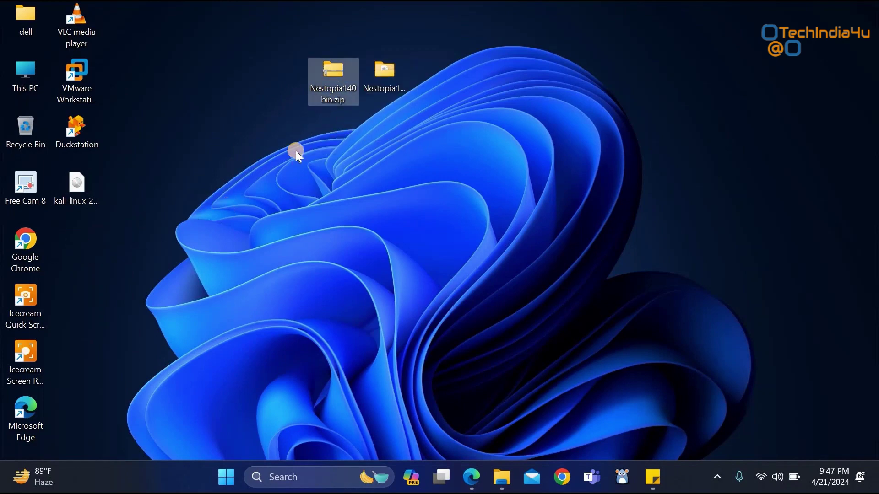
key(Delete)
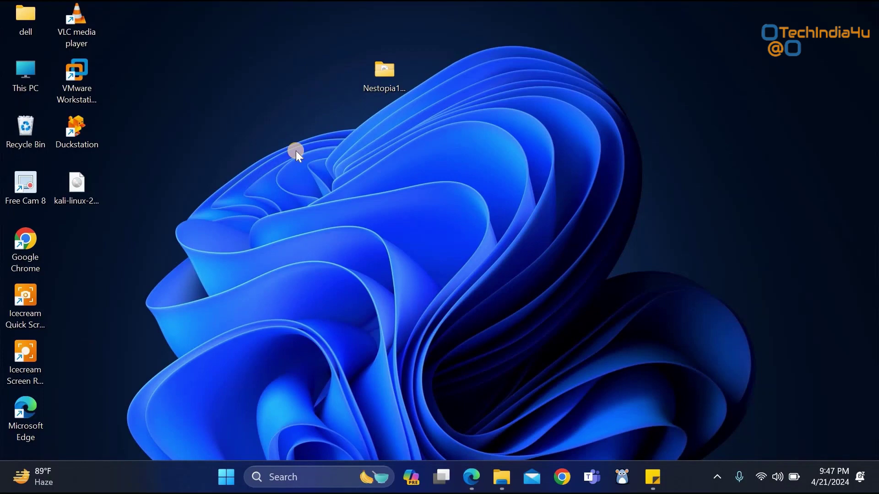
Step: Open the Nestopia140bin folder on the desktop and select nestopia.exe
click(396, 88)
double_click(385, 89)
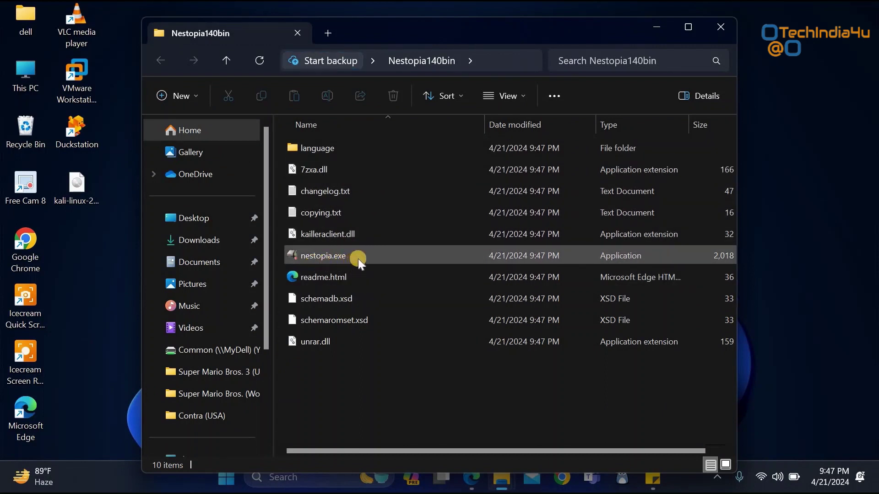
click(387, 256)
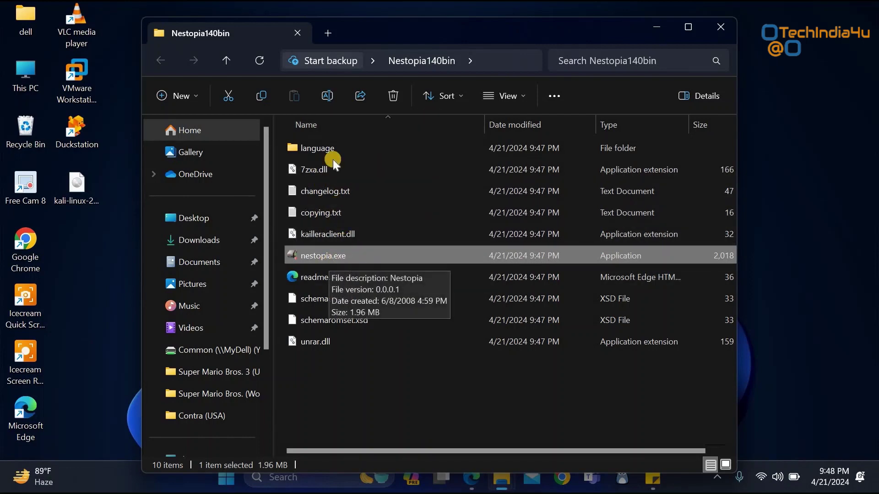
Step: Check the setting for hiding extensions of known file types in the folder view options
click(558, 97)
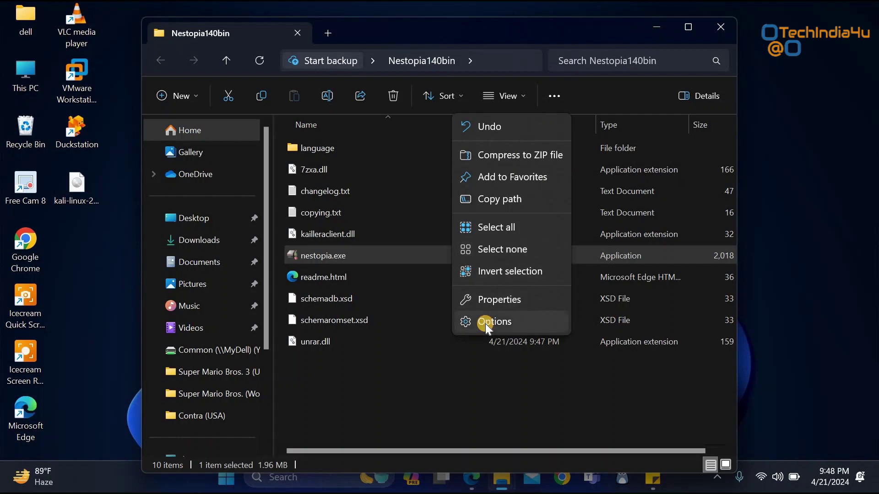
click(487, 323)
click(212, 157)
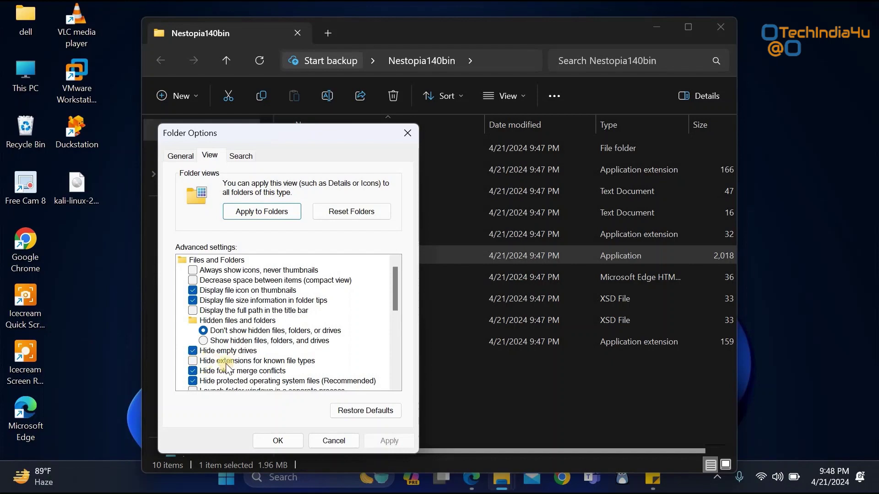
click(278, 441)
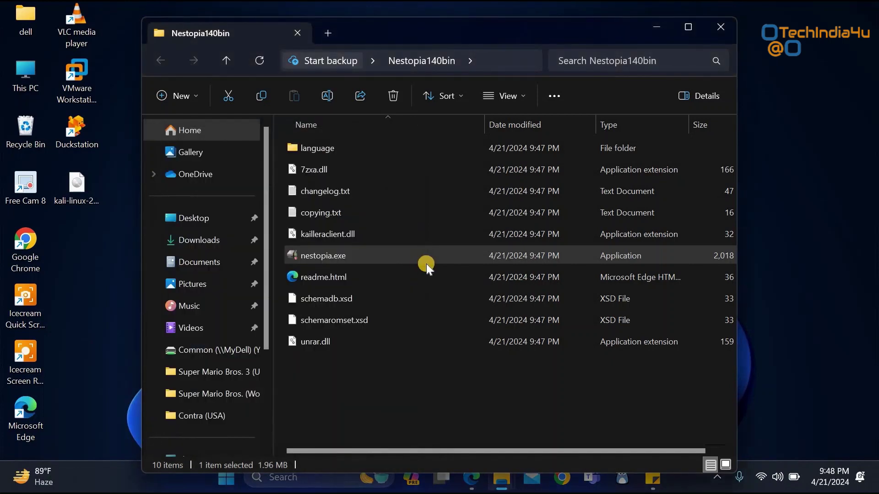
Step: Launch nestopia.exe, minimize the folder window and open the emulator's video options
double_click(372, 255)
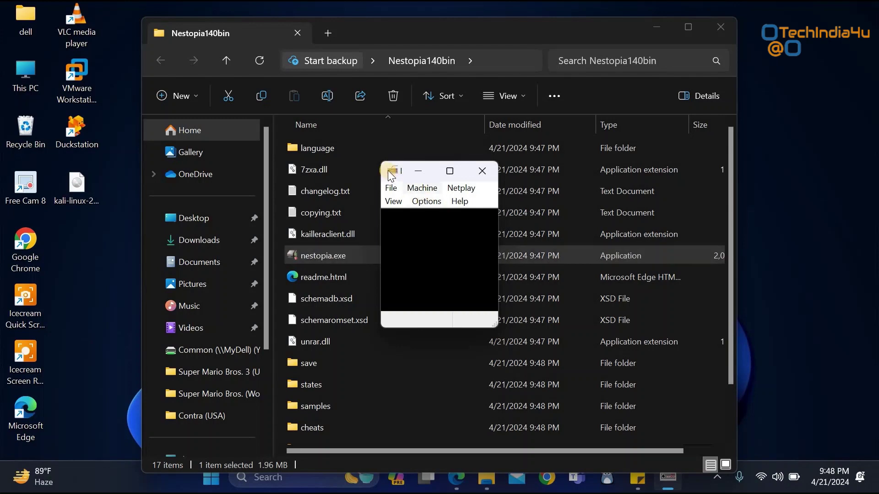
click(653, 31)
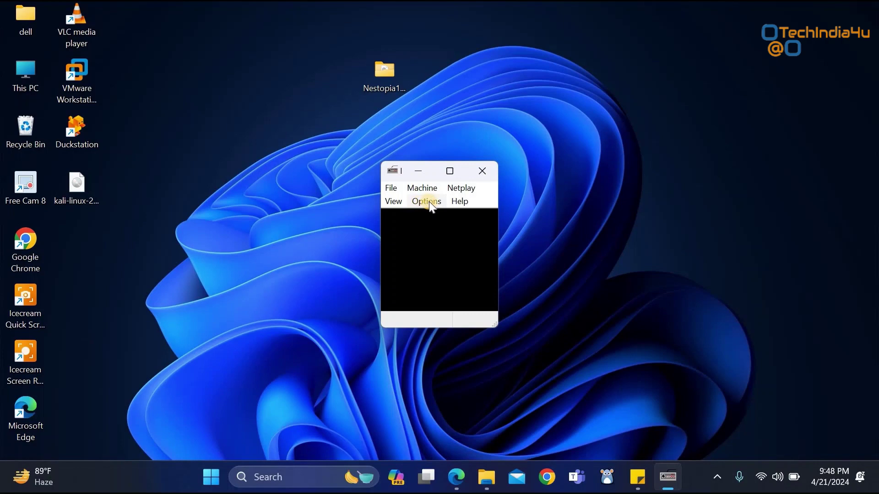
click(431, 205)
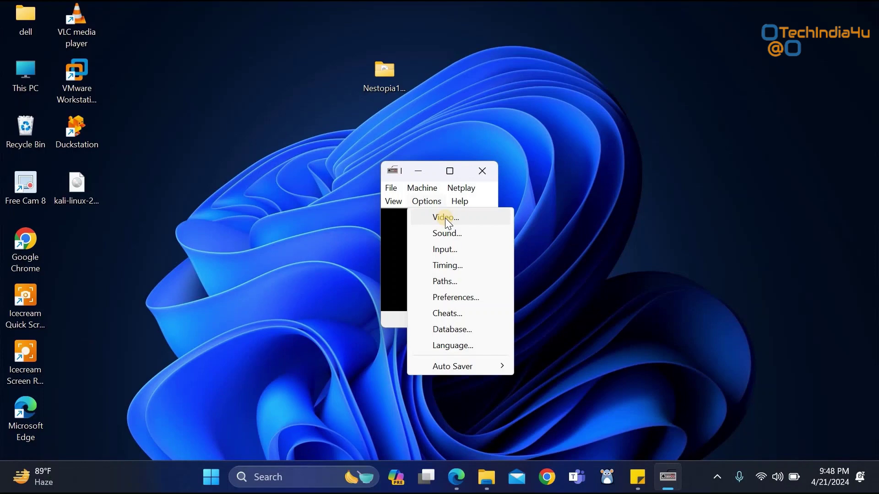
click(445, 218)
drag(514, 190, 396, 151)
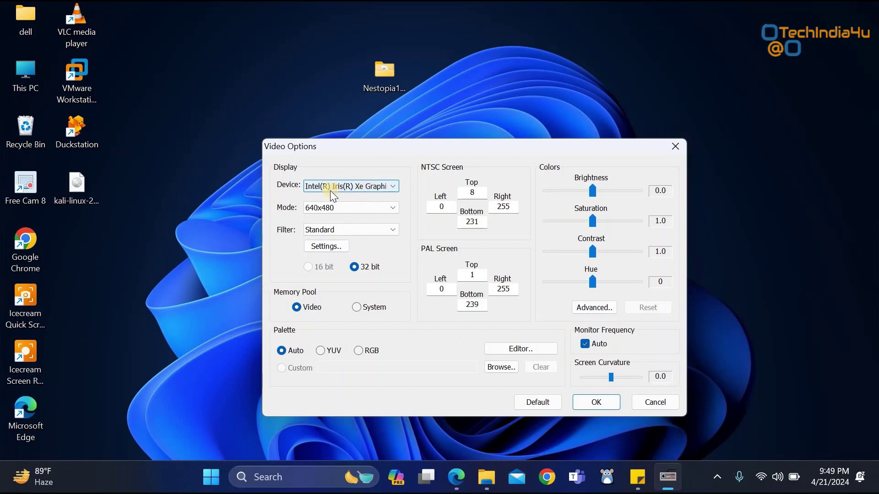
Step: Check the available display devices in the video options and the screen resolution in the Windows display settings
click(365, 188)
click(366, 188)
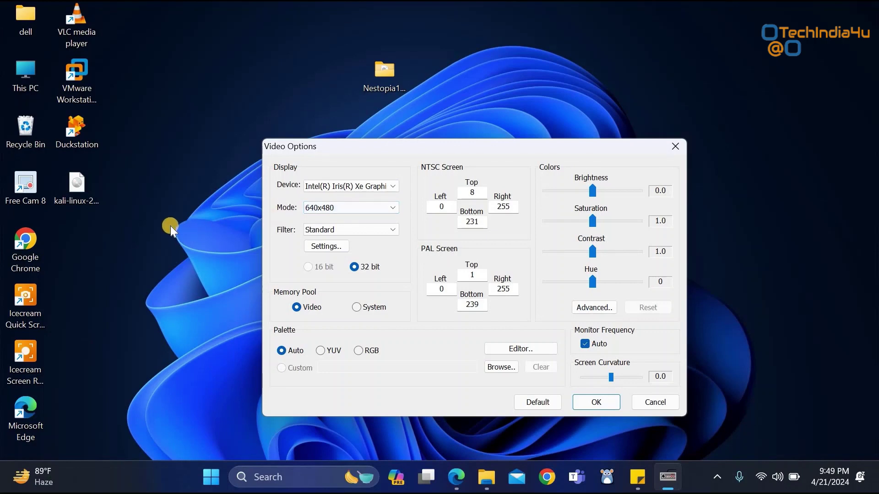
click(130, 217)
right_click(129, 217)
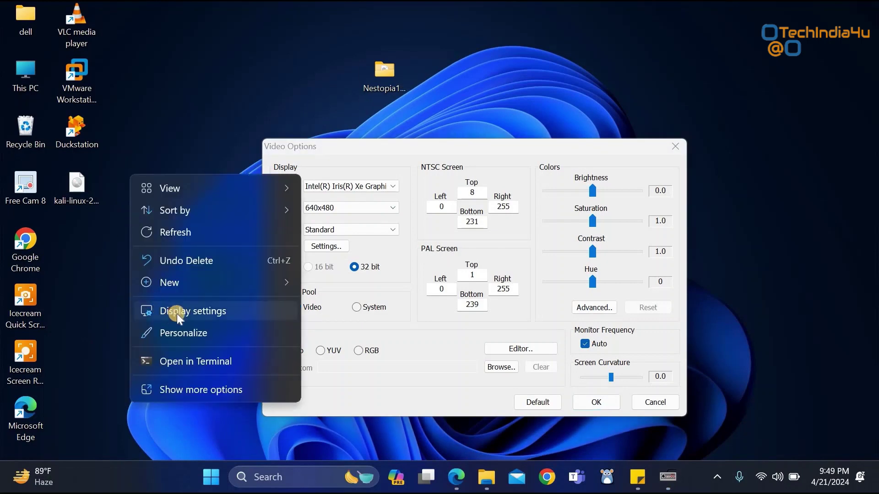
click(189, 314)
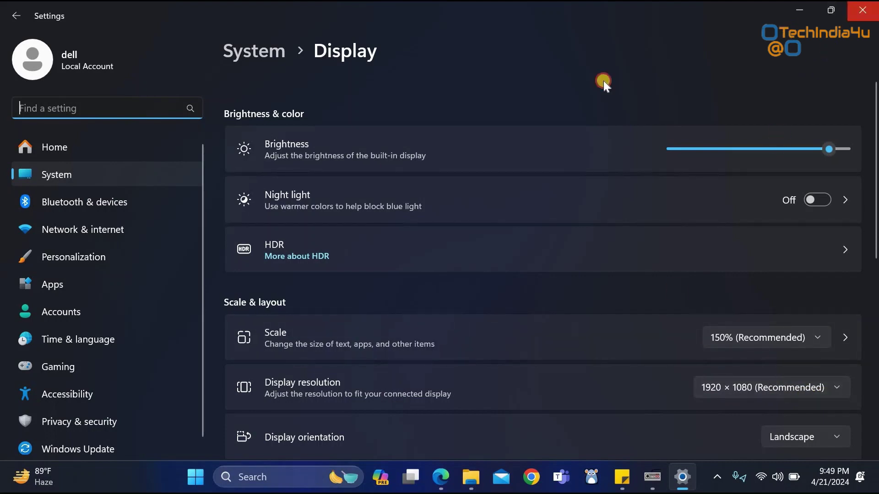
click(863, 11)
Step: Set the emulator's display mode to 1920x1080 in the video options
click(373, 208)
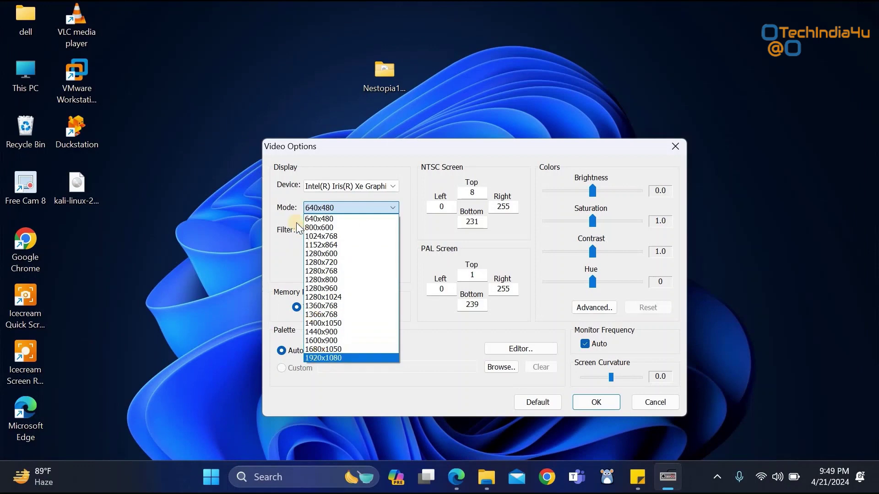
click(347, 355)
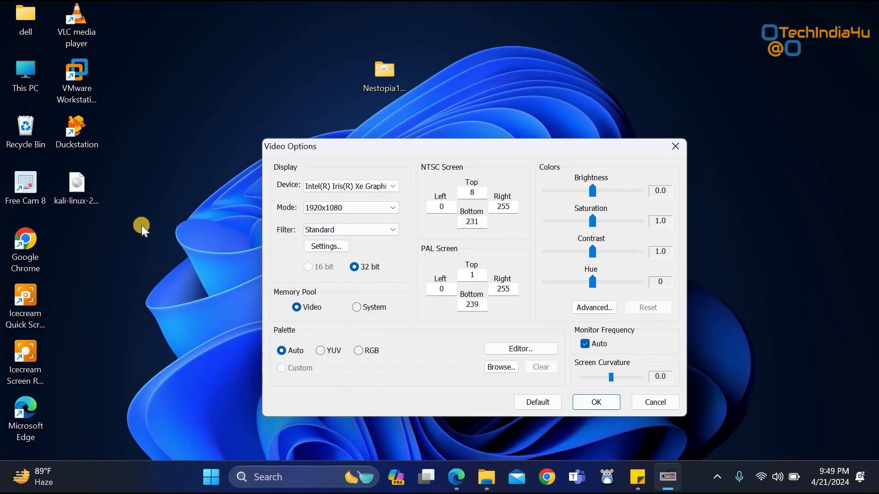
click(366, 209)
click(366, 208)
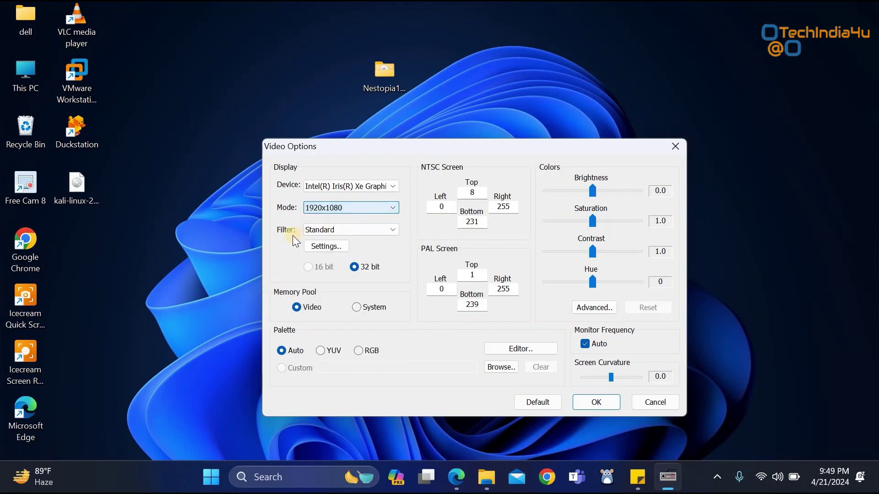
Step: Set the video filter to ScaleX and apply the video options
click(360, 231)
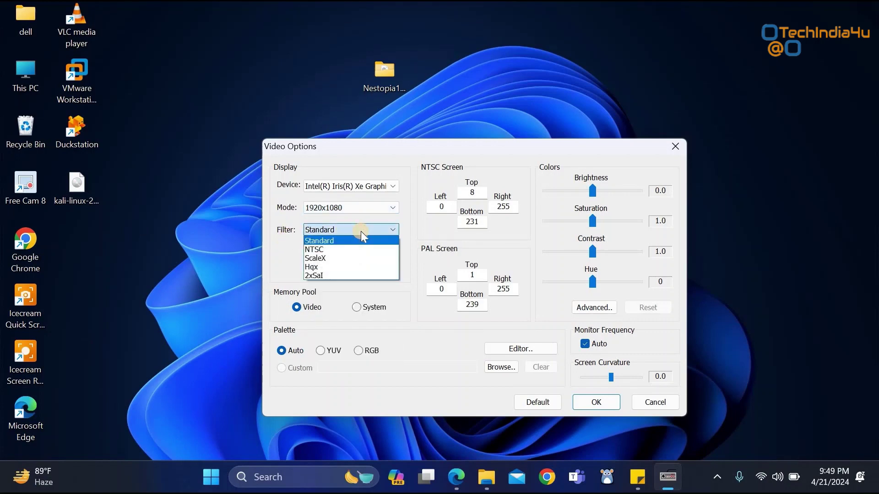
click(326, 259)
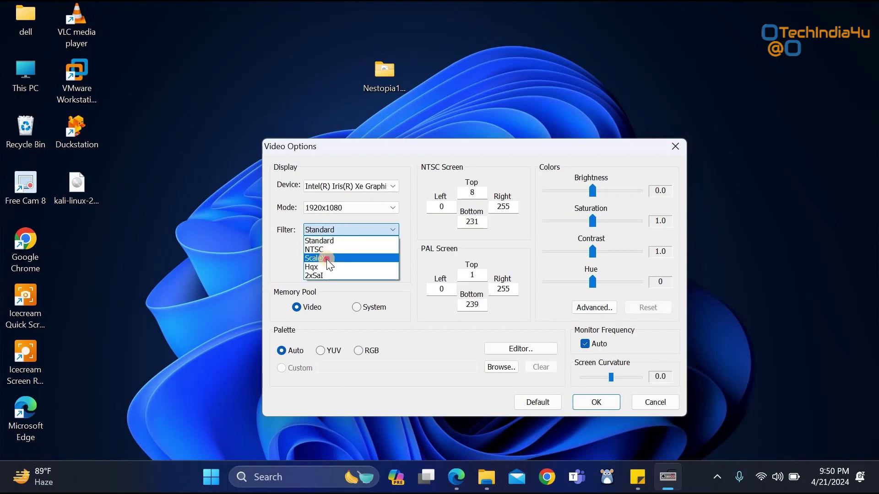
click(256, 263)
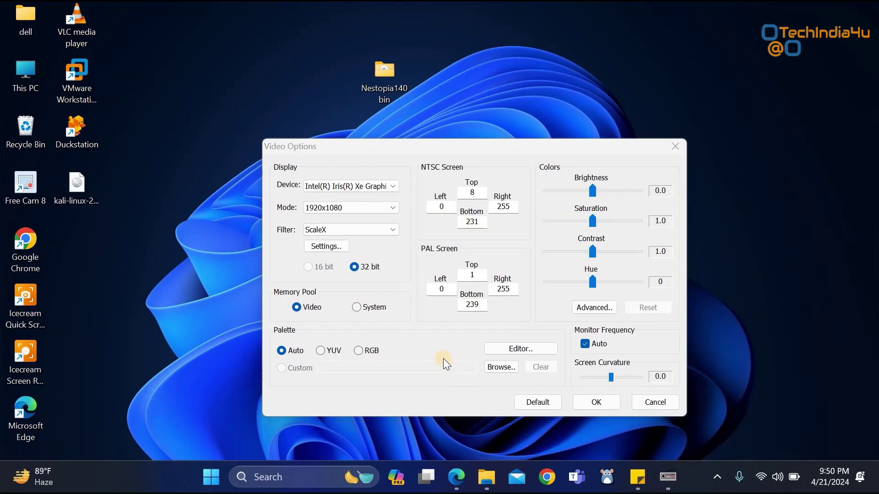
click(588, 402)
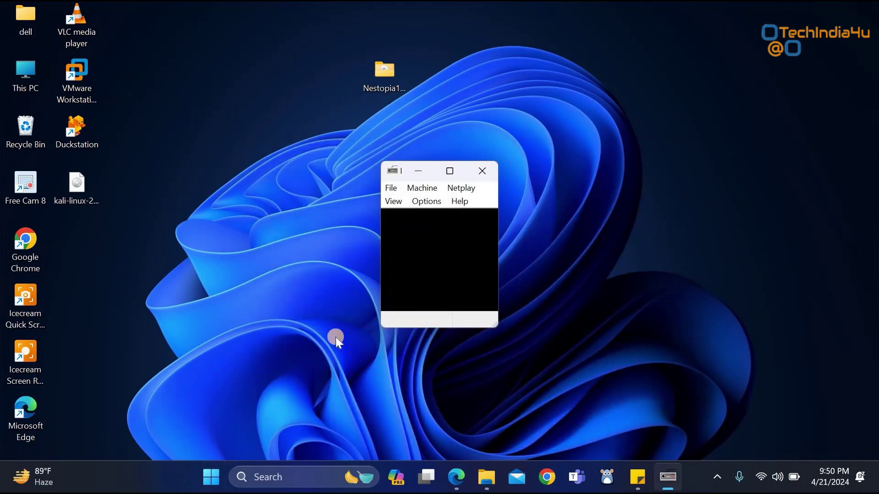
Step: In the emulator's input options, map Pad 1 Left, Up, Right and Down to joystick -p0x, -p0y, +p0x and +p0y
click(427, 201)
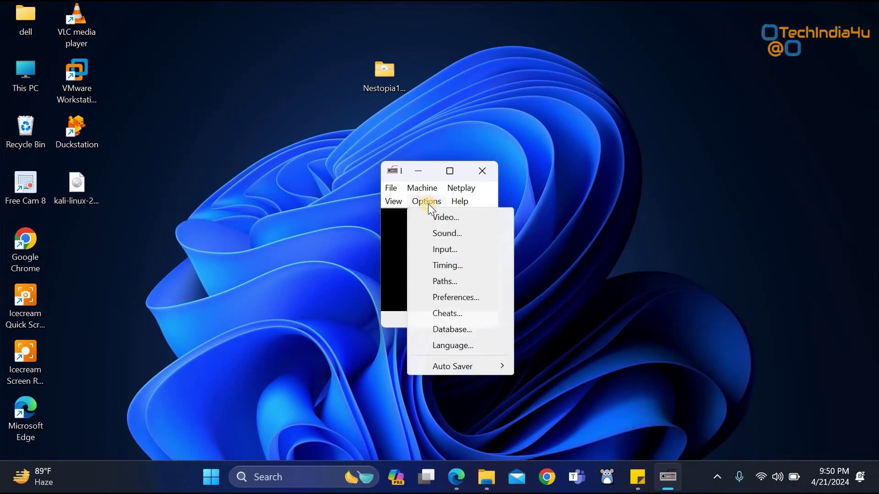
click(458, 251)
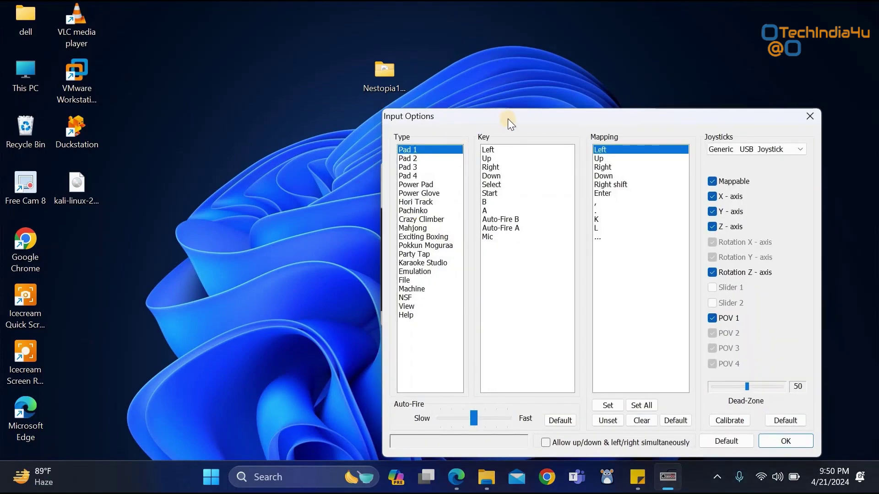
drag(515, 118, 408, 68)
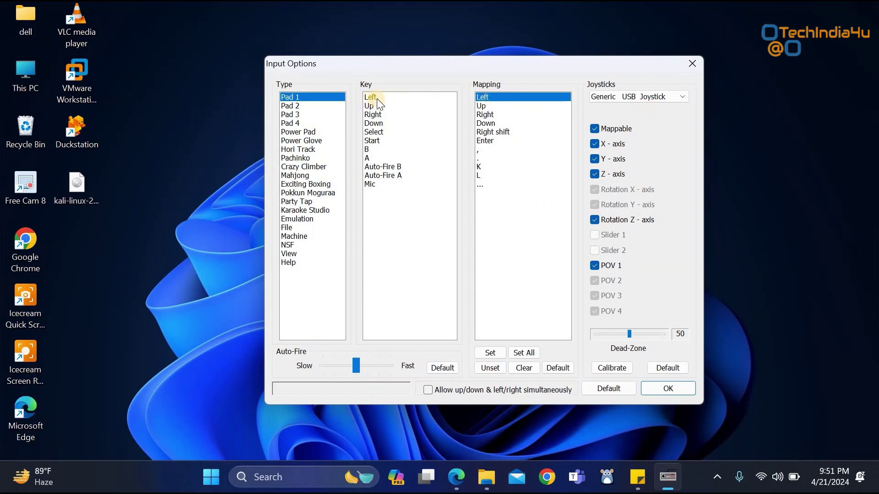
double_click(528, 97)
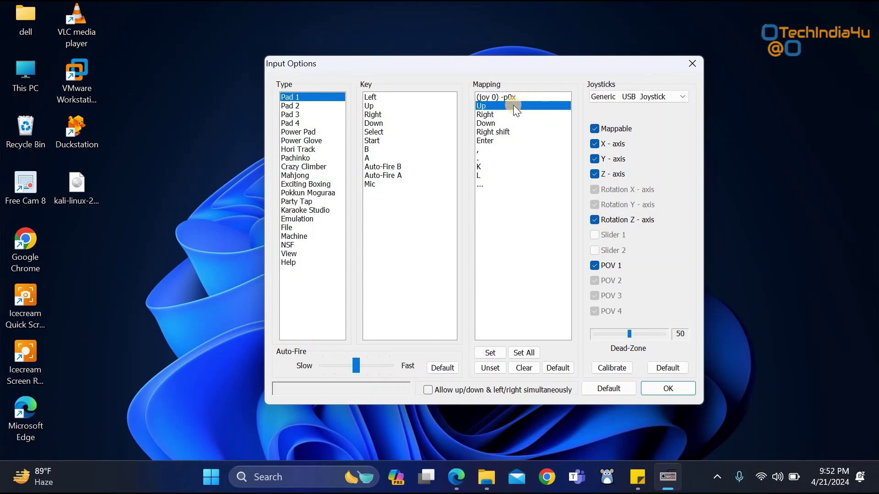
double_click(513, 105)
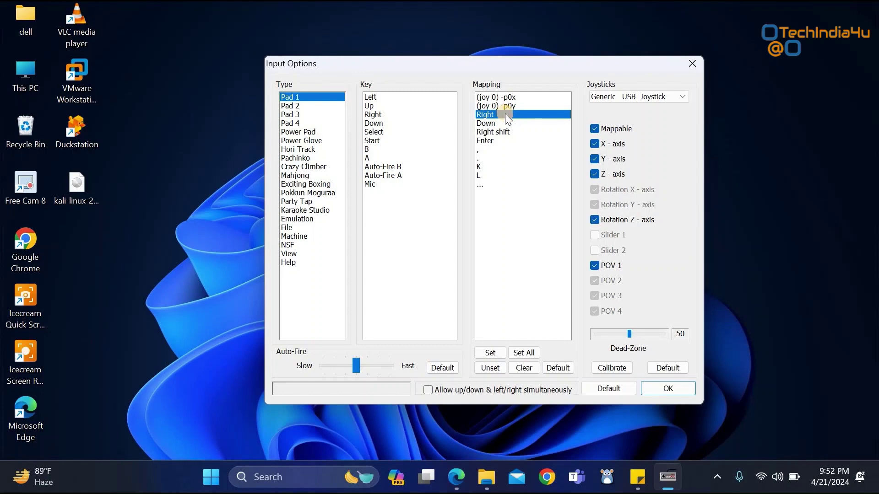
double_click(506, 115)
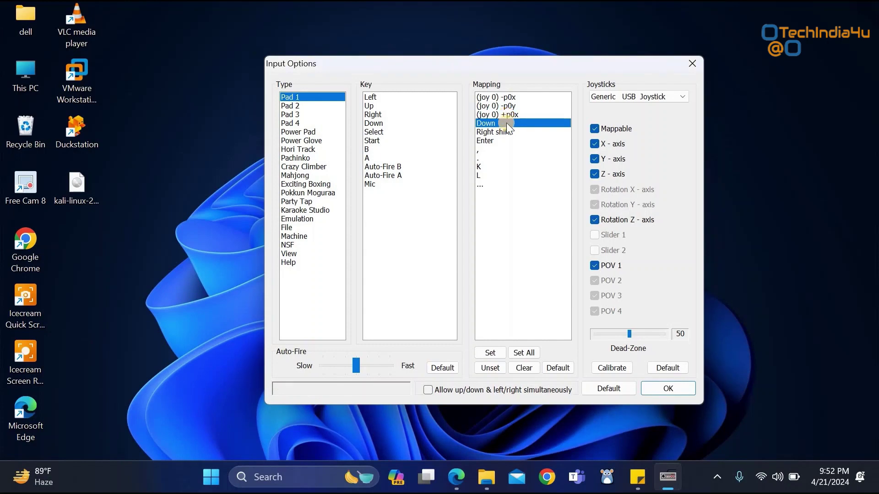
double_click(506, 123)
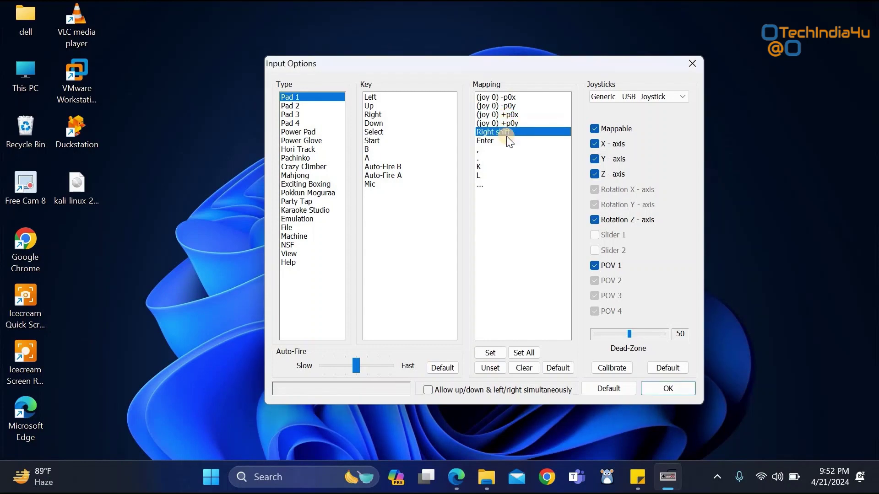
Step: Map Pad 1 Select to joystick button 8 and Start to joystick button 9
click(372, 134)
double_click(502, 131)
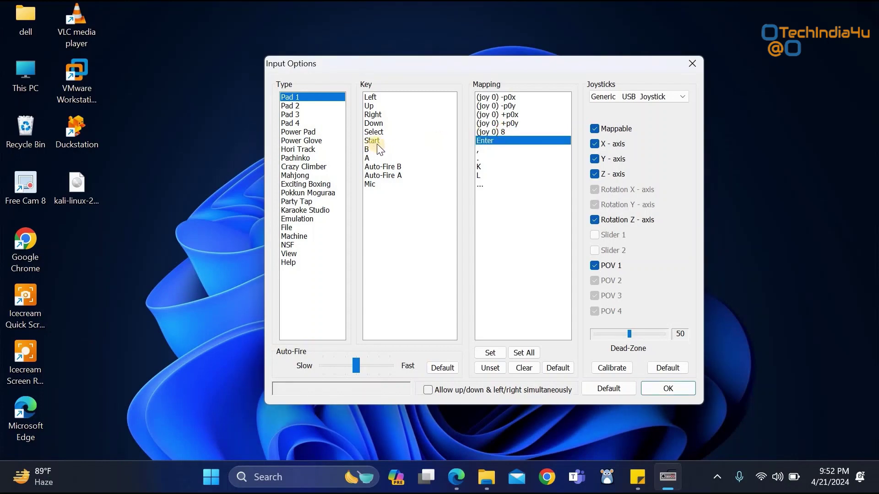
double_click(498, 143)
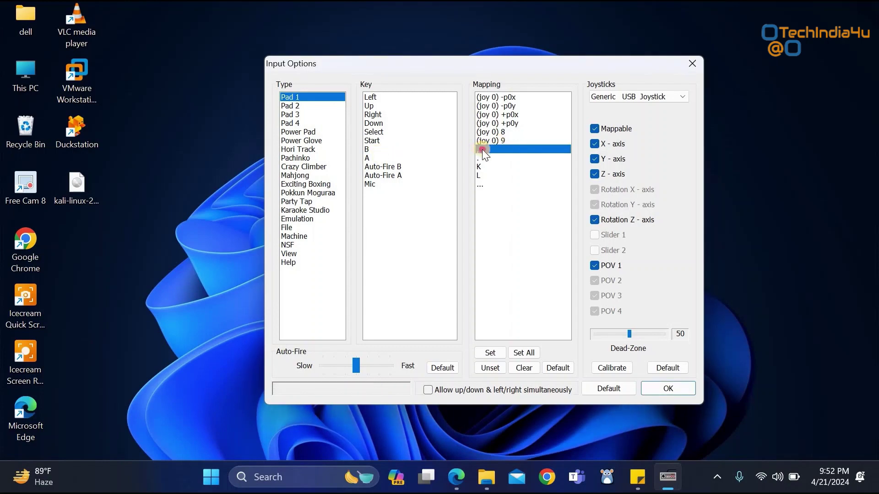
Step: Map Pad 1 B, A, Auto-Fire B and Auto-Fire A to joystick buttons 0, 3, 1 and 2
double_click(482, 149)
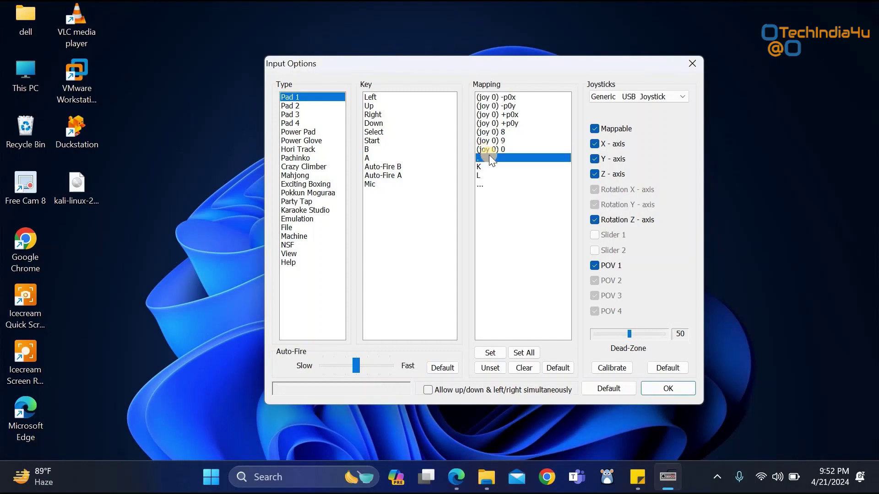
double_click(489, 157)
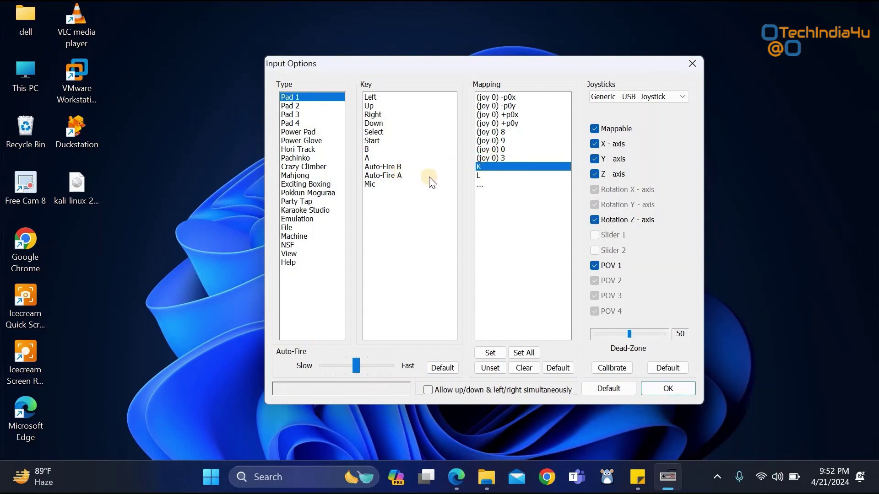
double_click(499, 167)
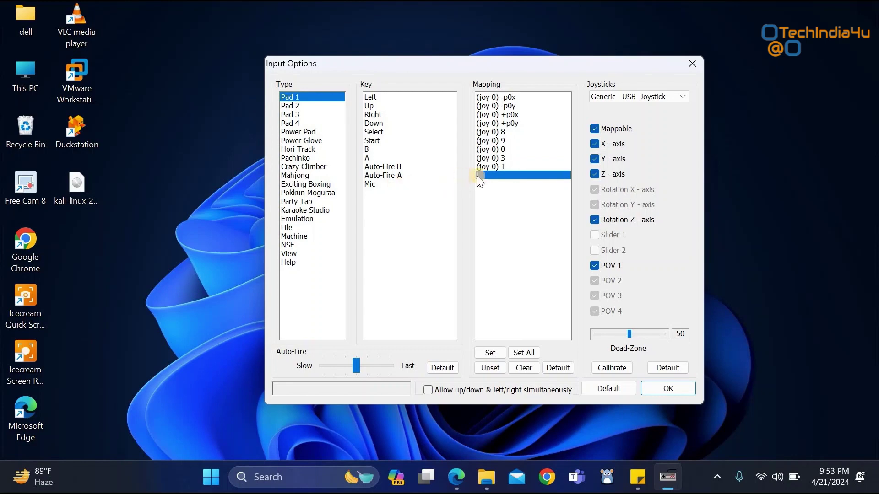
double_click(481, 175)
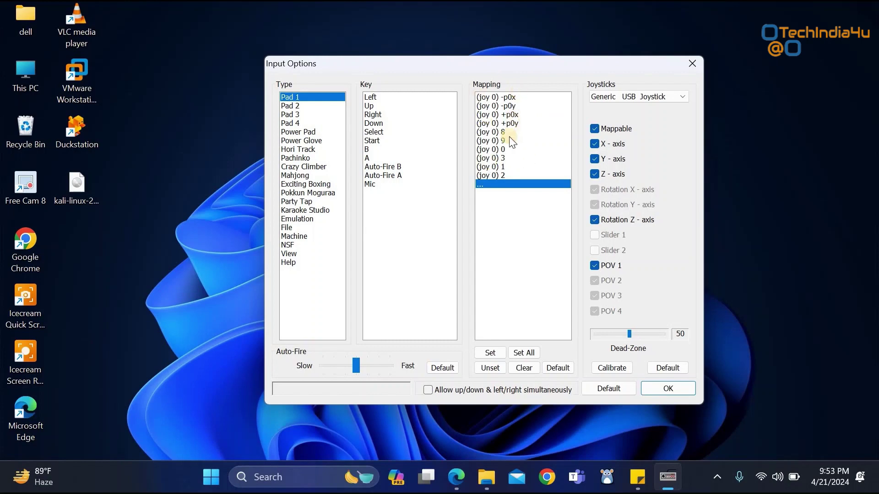
Step: Review the Pad 2 and Pad 1 mappings and apply the input options
click(294, 106)
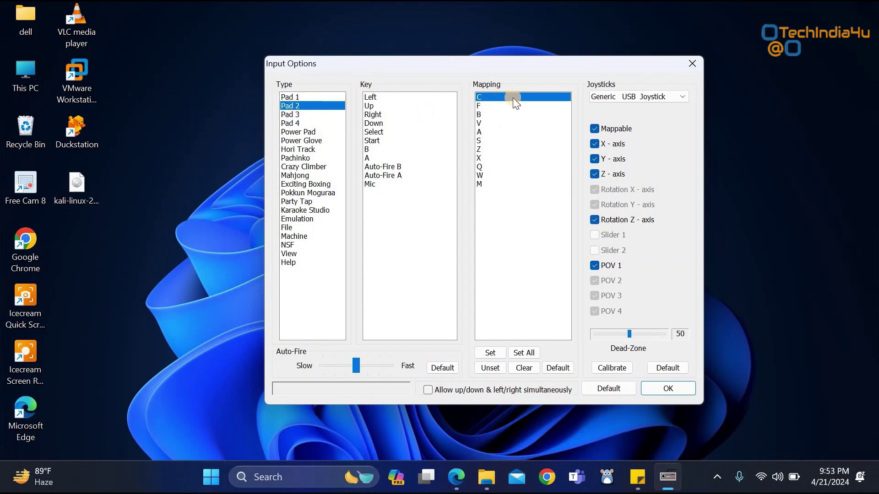
click(298, 97)
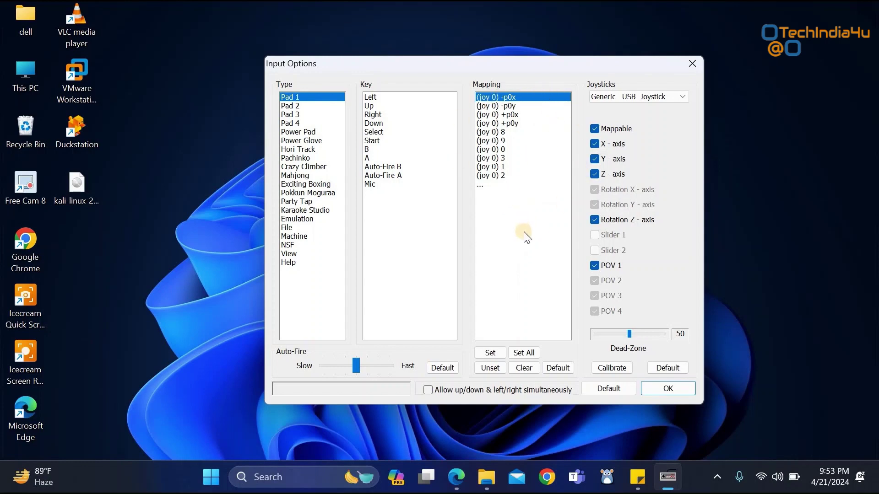
click(666, 387)
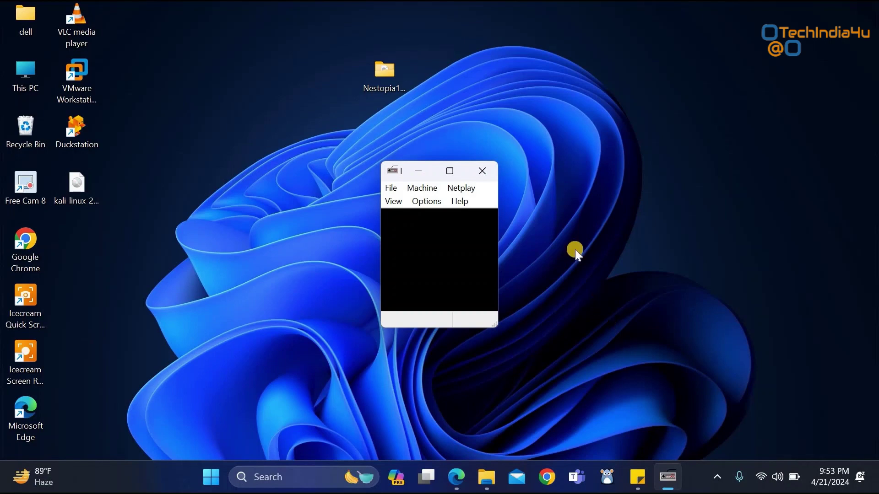
Step: Switch to File Explorer and open the NES Games folder on the MyData (D:) drive
click(391, 189)
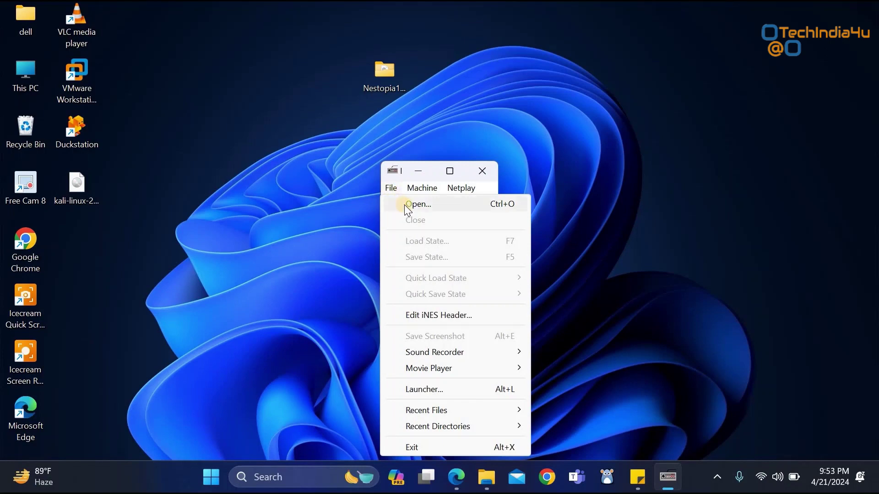
click(371, 369)
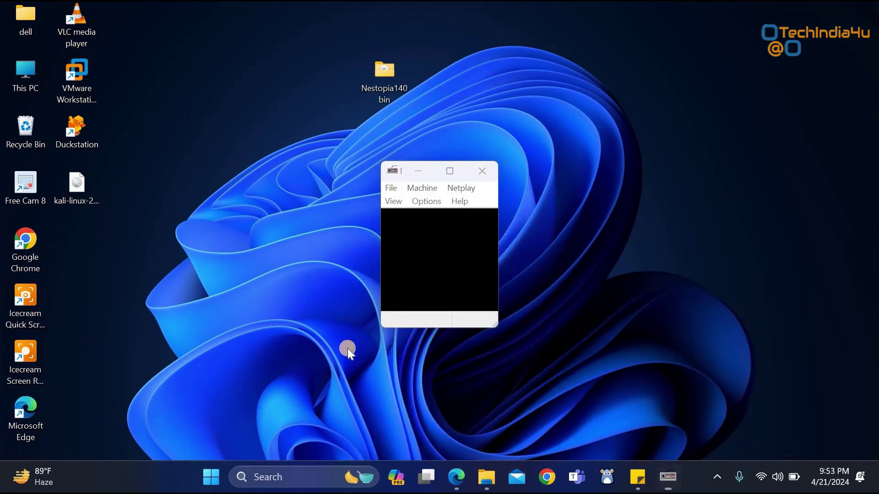
click(484, 474)
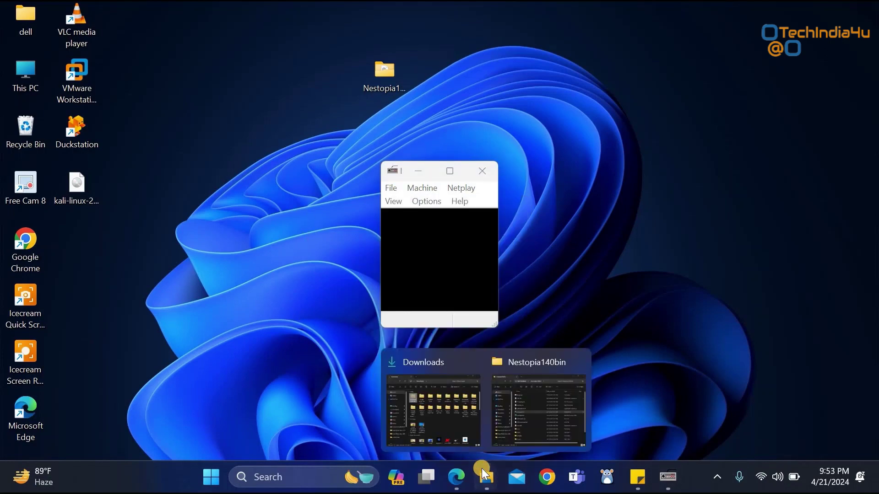
click(458, 428)
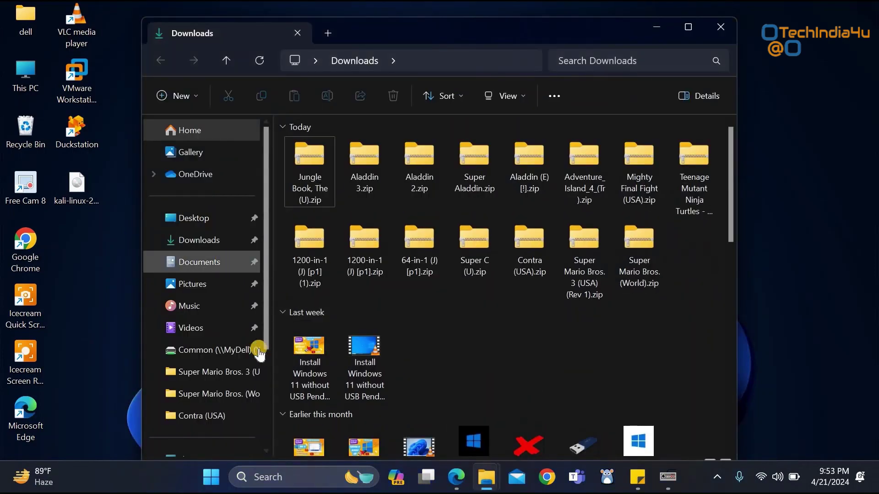
click(263, 333)
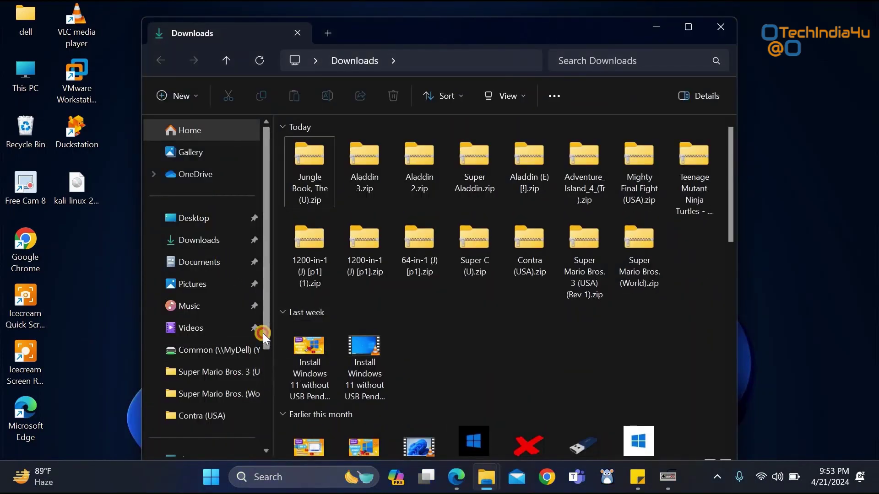
drag(263, 334, 265, 350)
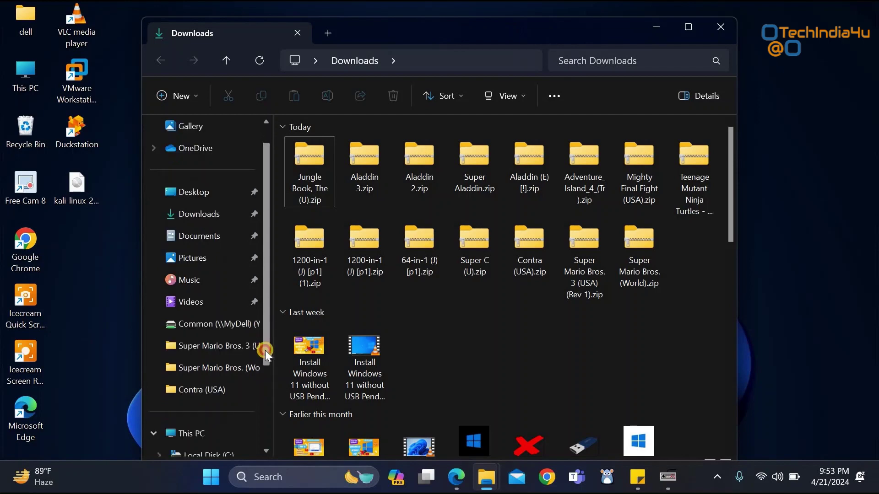
click(188, 424)
double_click(508, 166)
click(341, 233)
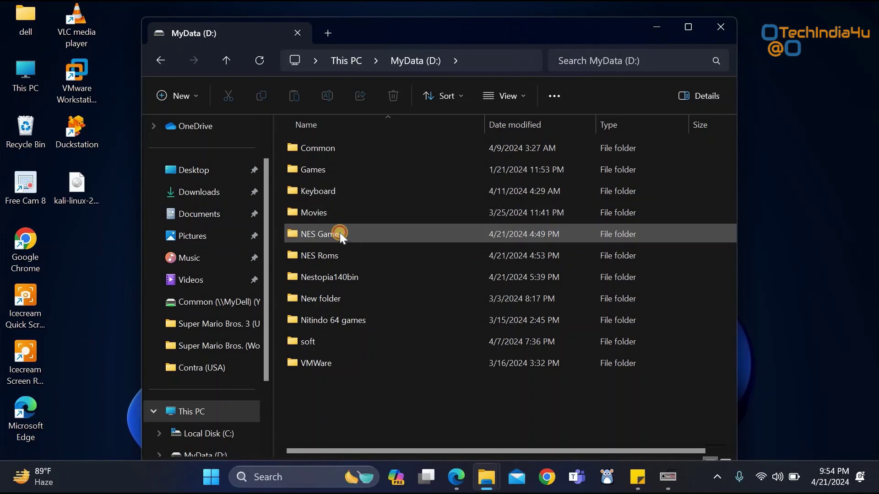
double_click(340, 233)
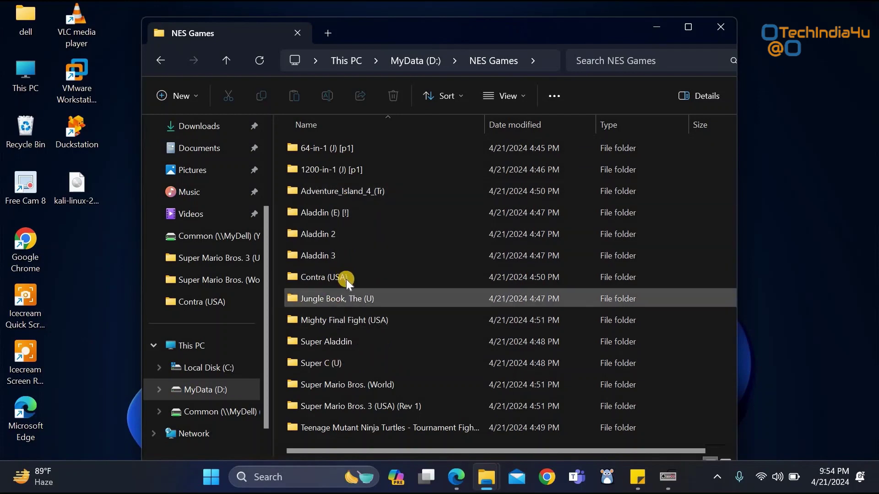
Step: Check the game file in the Contra (USA) folder, return to NES Games and minimize the File Explorer window
double_click(384, 275)
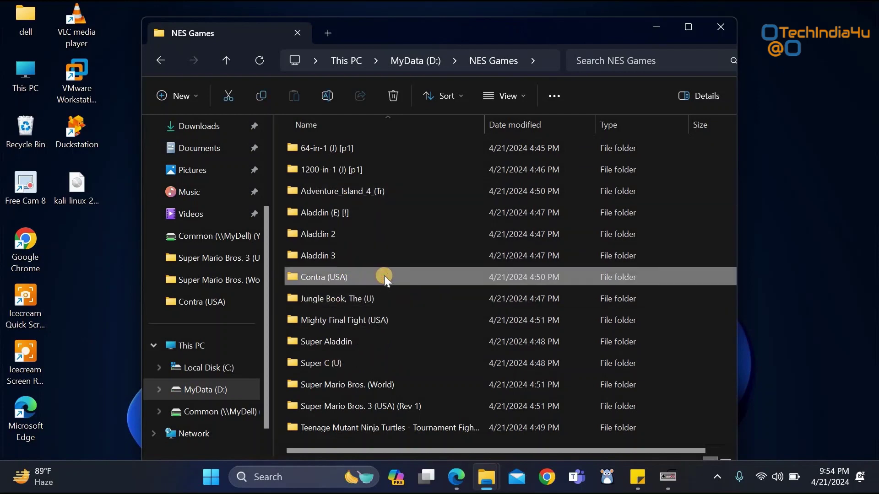
click(355, 147)
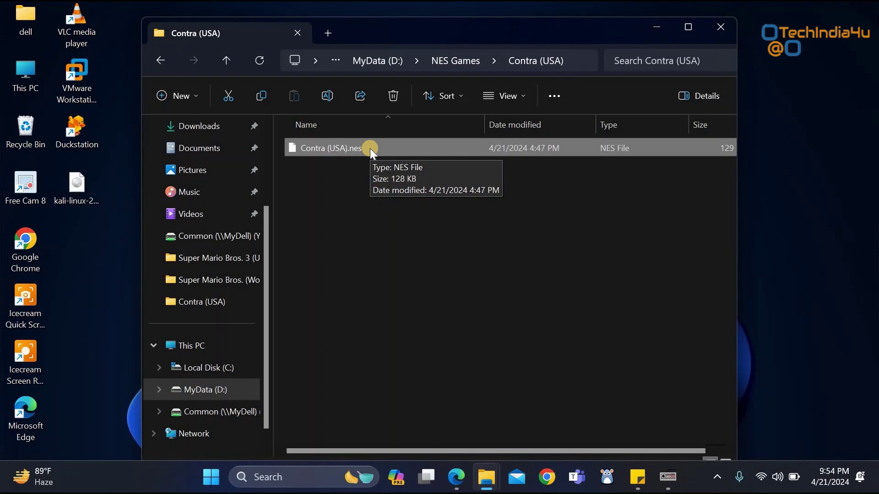
click(224, 64)
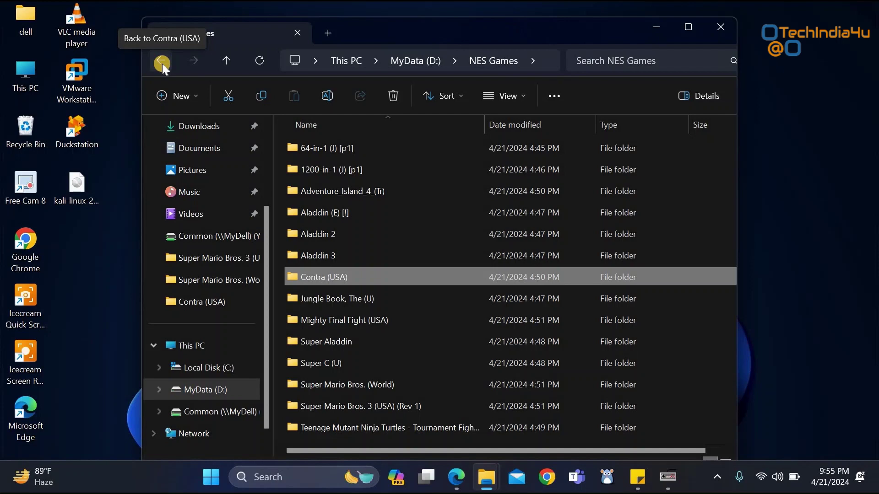
click(657, 28)
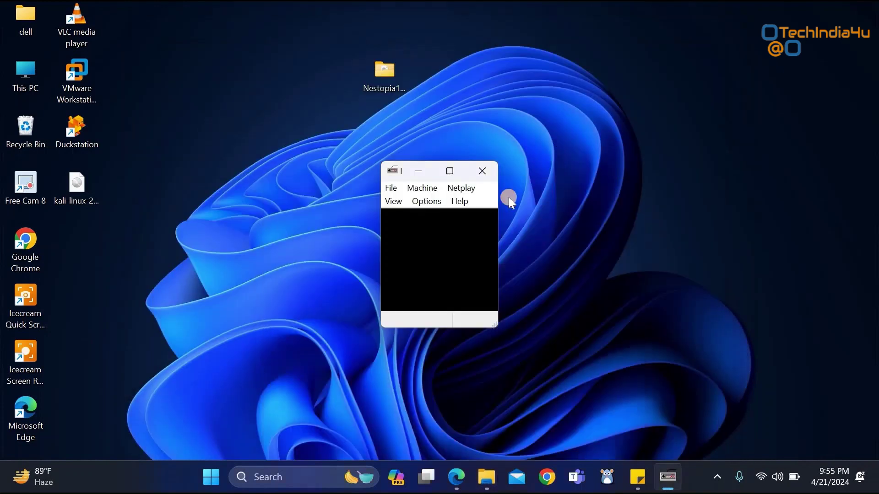
Step: Start opening a game in the emulator and browse to the NES Games folder on MyData (D:)
click(391, 189)
click(402, 204)
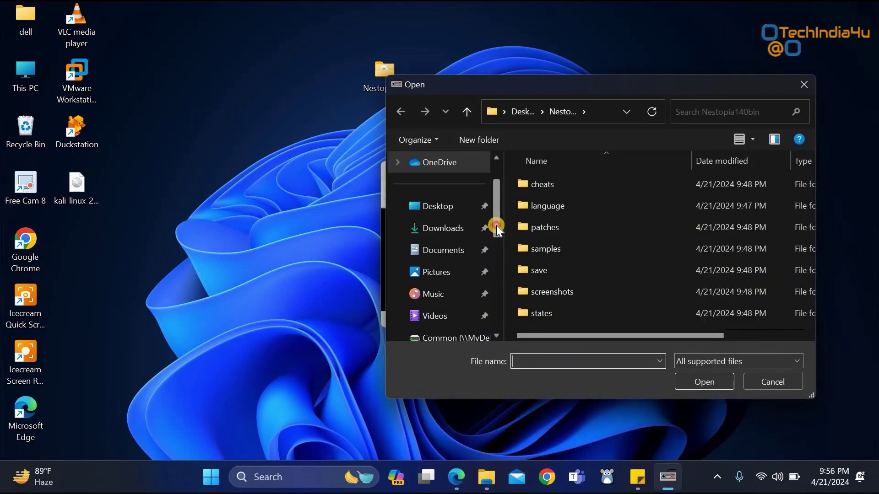
scroll(488, 304, down, 5)
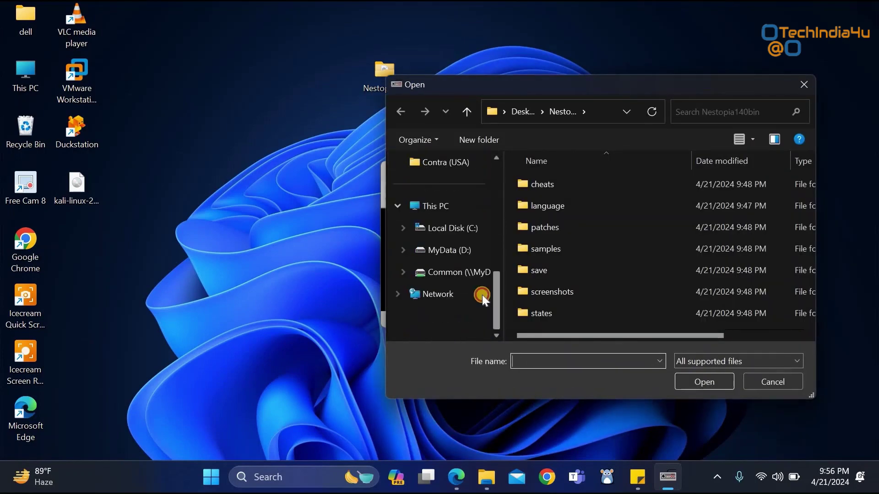
click(448, 250)
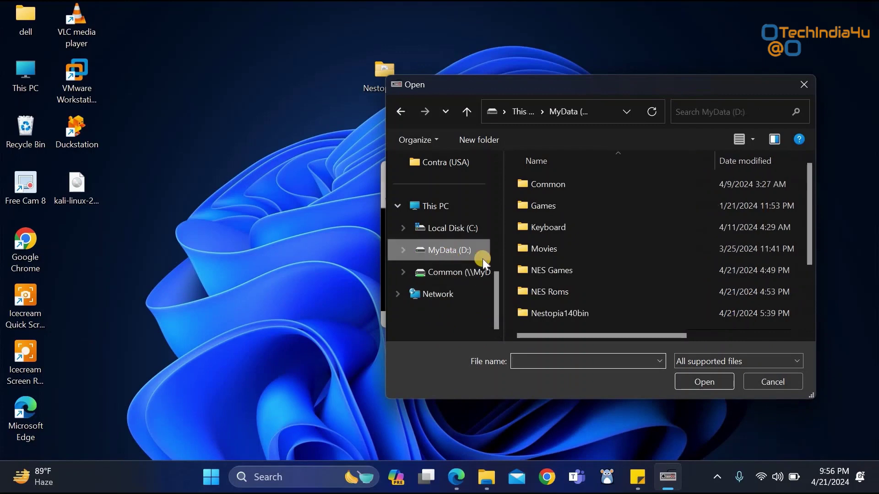
click(558, 270)
double_click(559, 270)
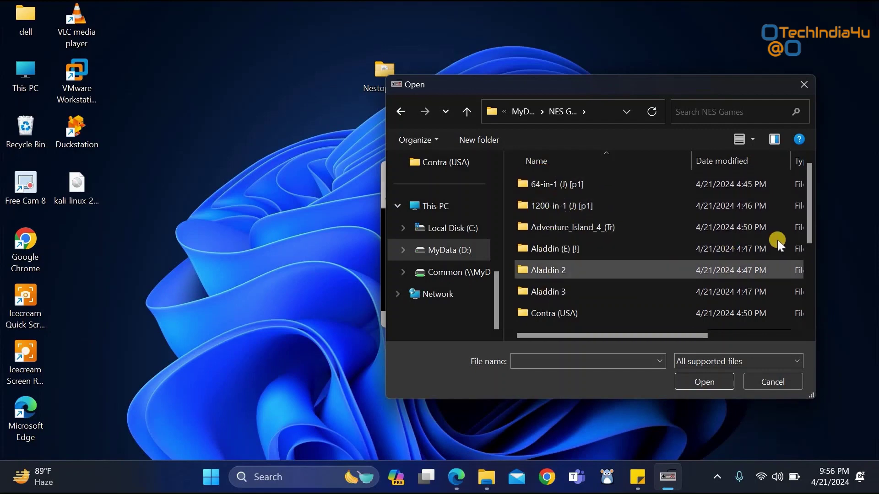
Step: Load the game file Super Mario Bros. (World).nes from the Super Mario Bros. (World) folder
drag(808, 259, 805, 303)
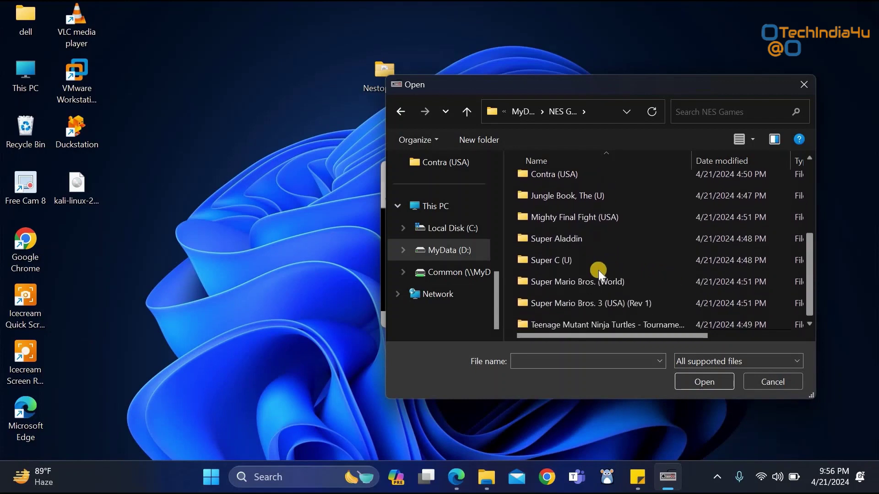
scroll(595, 277, down, 1)
double_click(601, 282)
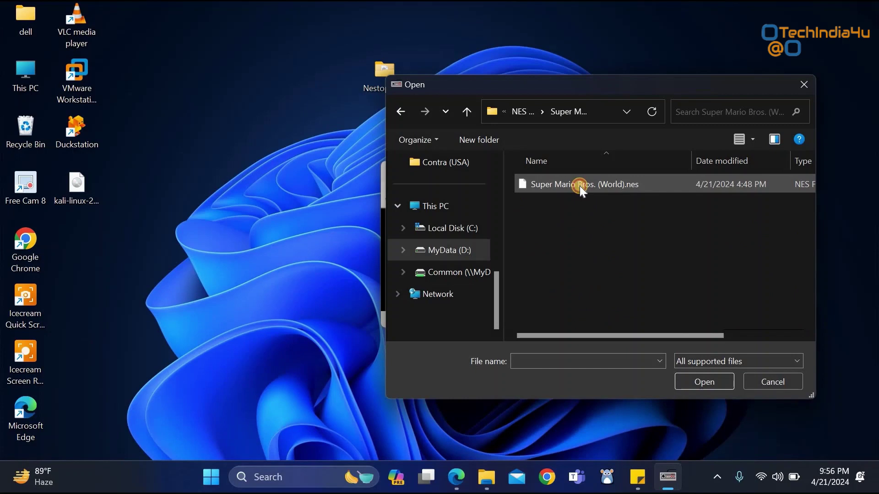
click(579, 186)
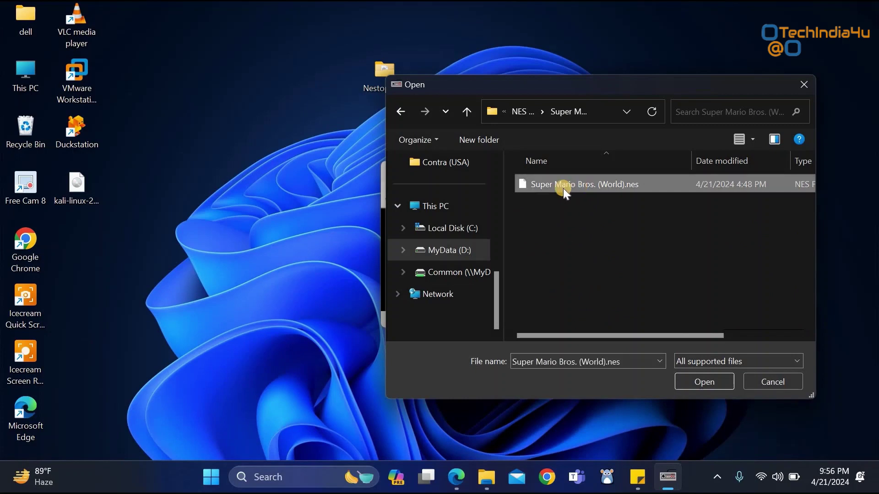
click(704, 383)
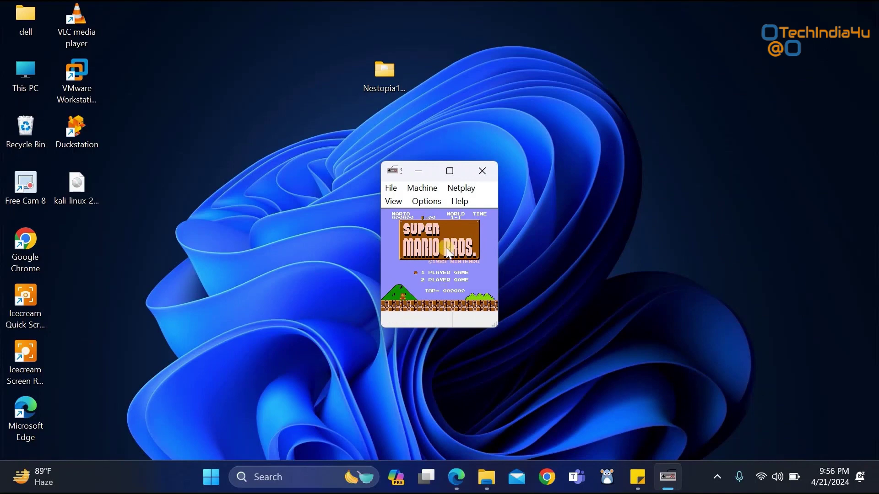
Step: Enlarge the game's screen size to 2X and then to 4X
click(393, 202)
mouse_move(419, 254)
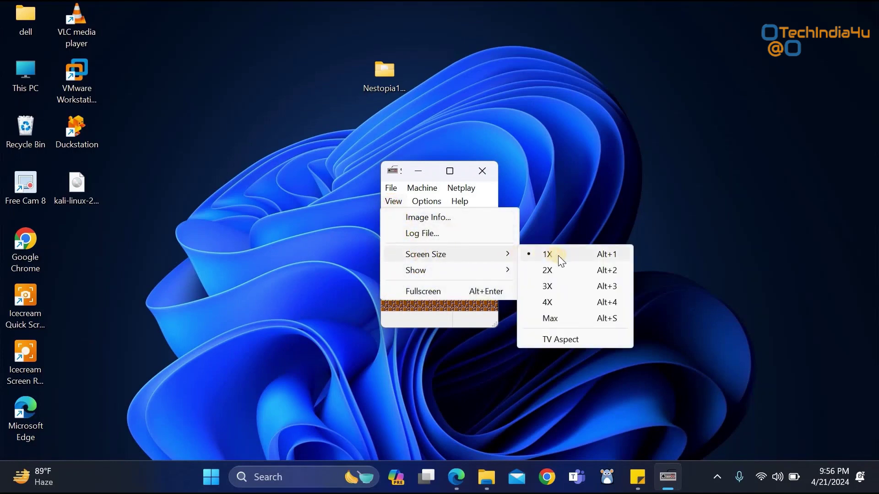
click(559, 273)
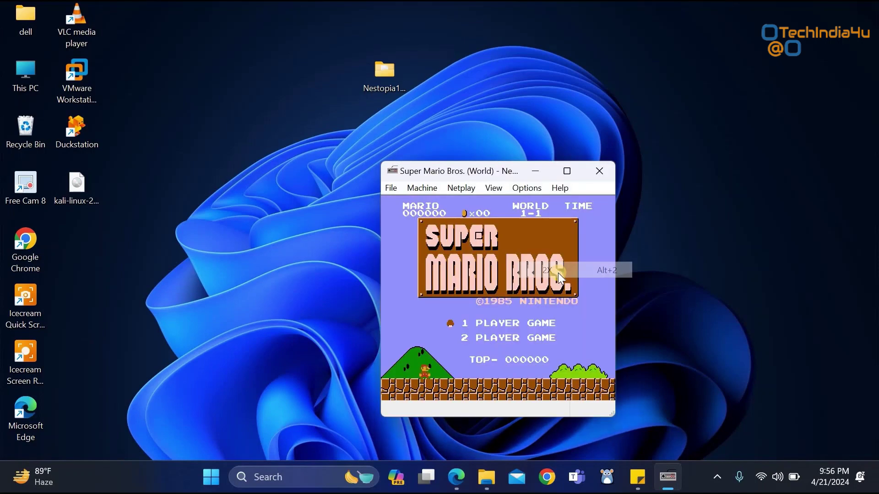
click(502, 190)
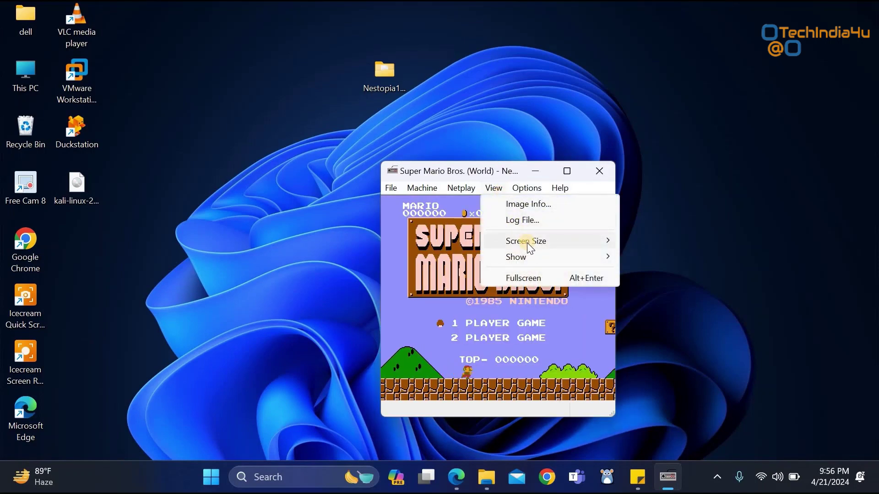
mouse_move(527, 243)
click(664, 294)
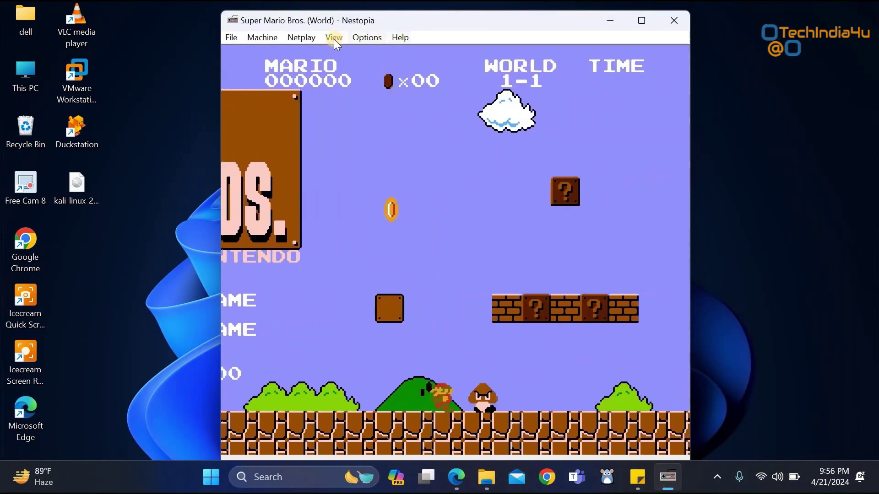
Step: Switch the running Super Mario Bros. game to fullscreen display
click(334, 38)
mouse_move(378, 93)
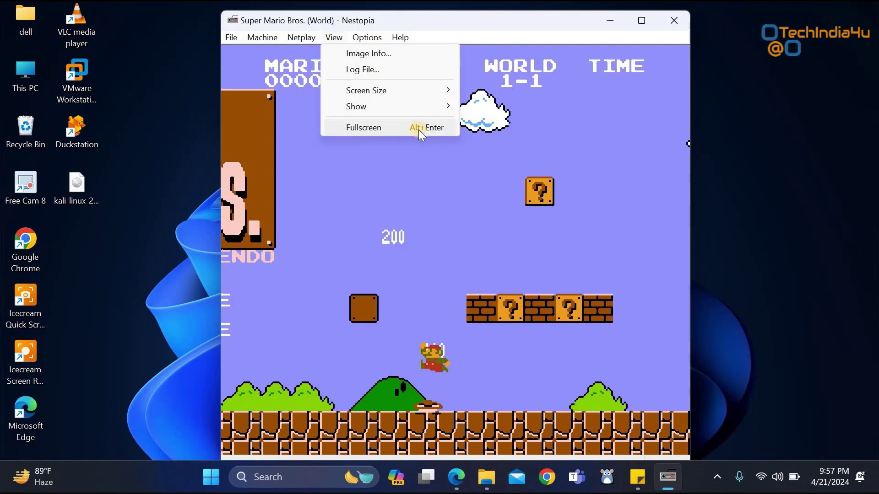
click(418, 130)
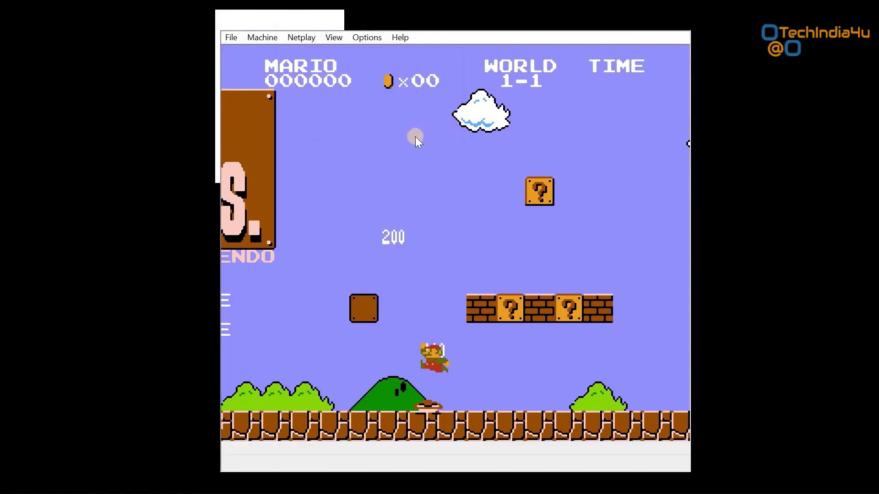
key(Right)
key(period)
key(Left)
key(period)
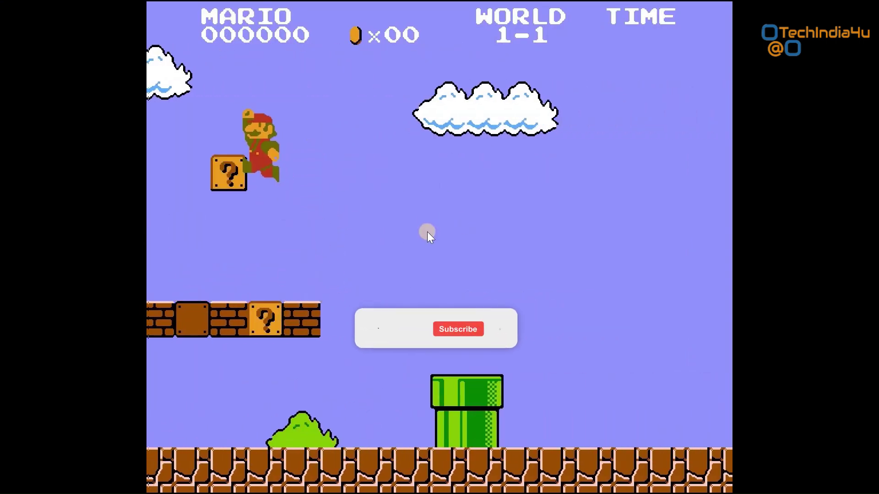
key(Right)
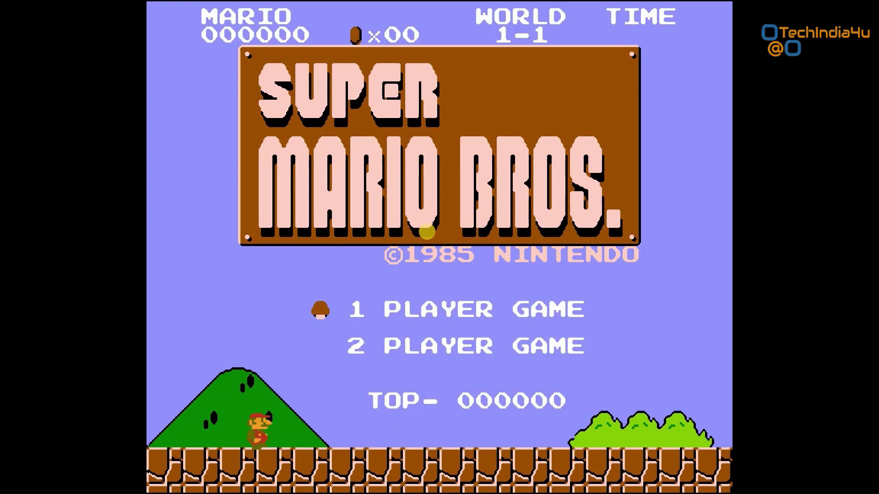
Step: Start a 1 player game from the Super Mario Bros. title screen
key(Return)
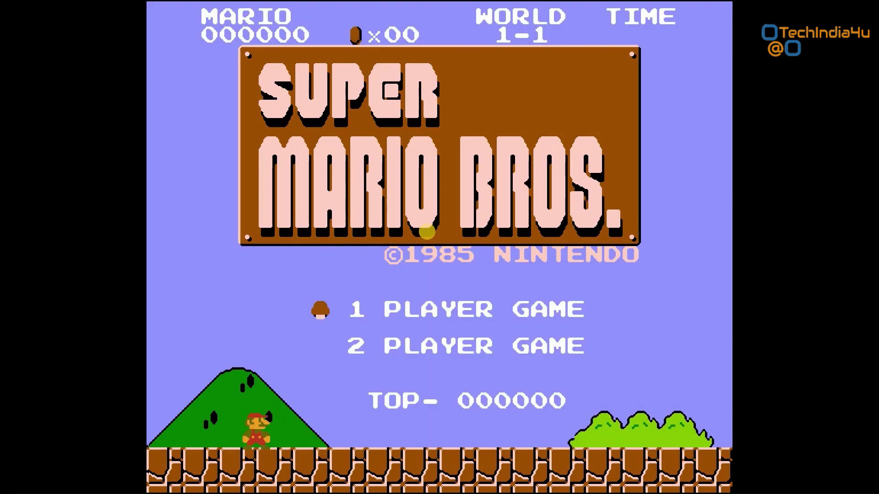
key(Return)
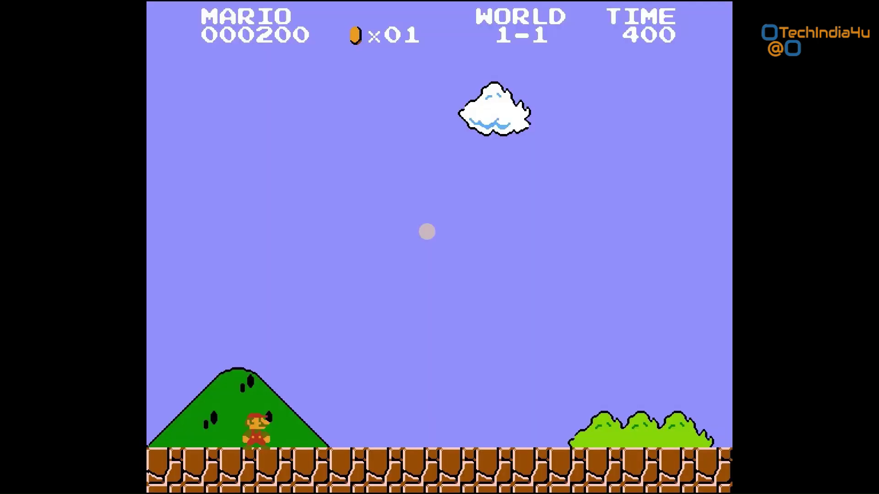
key(Right)
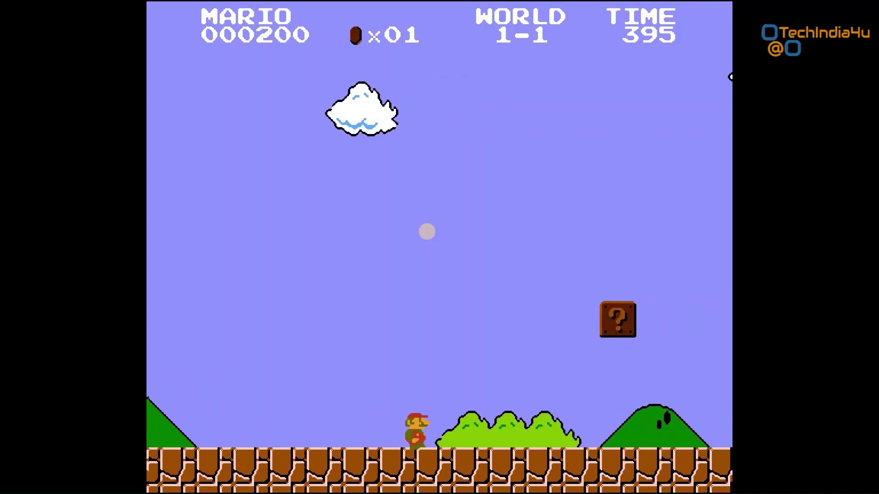
key(Left)
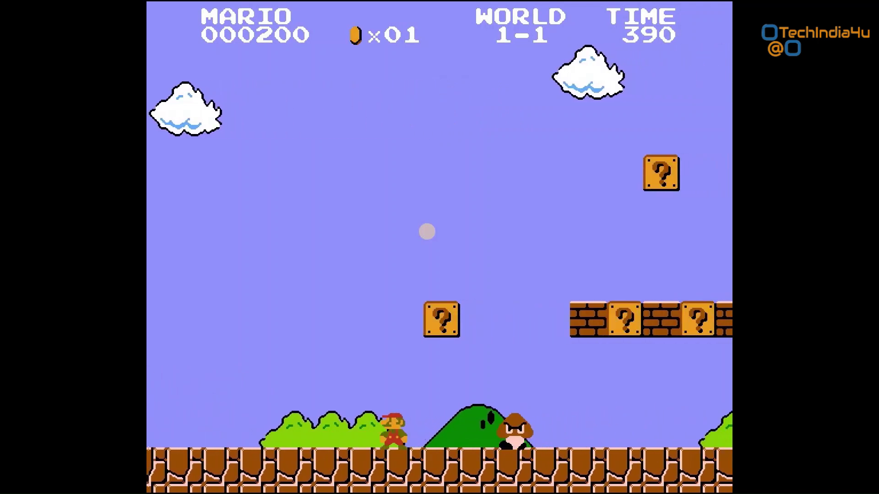
key(Right)
key(x)
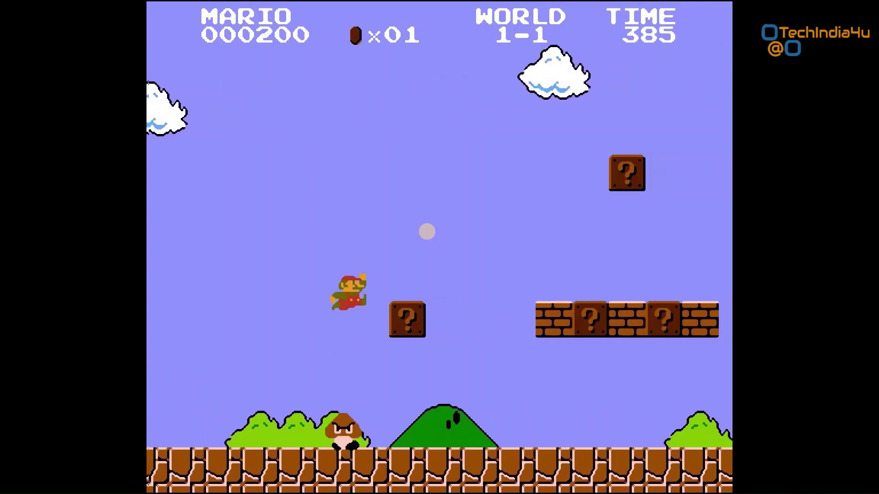
key(x)
key(Left)
key(Right)
key(x)
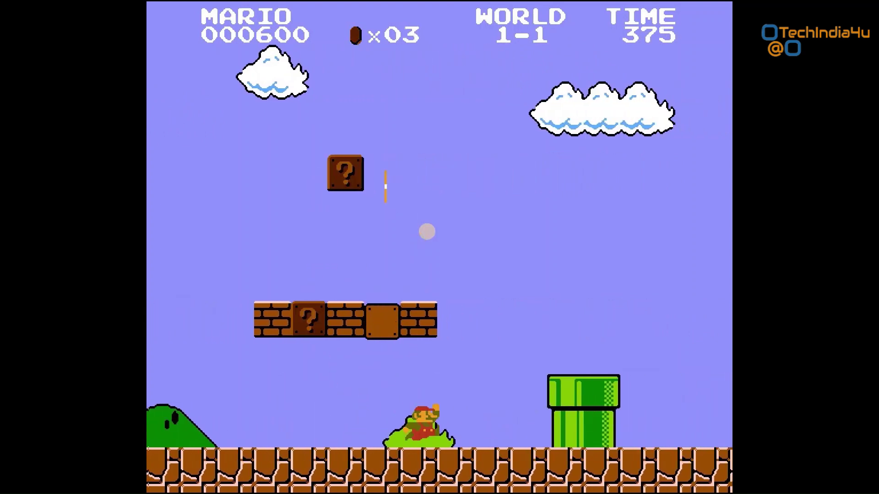
key(Left)
key(x)
key(Right)
key(Right)
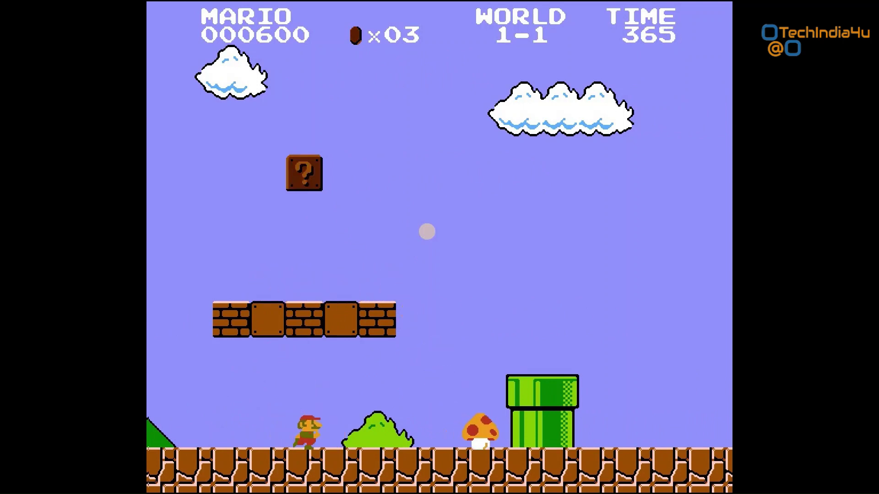
key(Right)
key(x)
key(Left)
key(x)
key(Right)
key(x)
key(x)
key(Right)
key(x)
key(Left)
key(Right)
key(x)
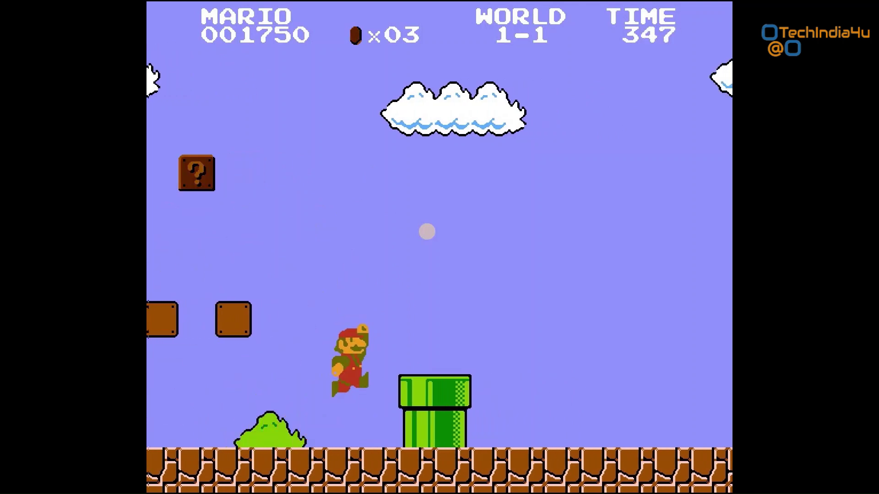
key(Right)
key(x)
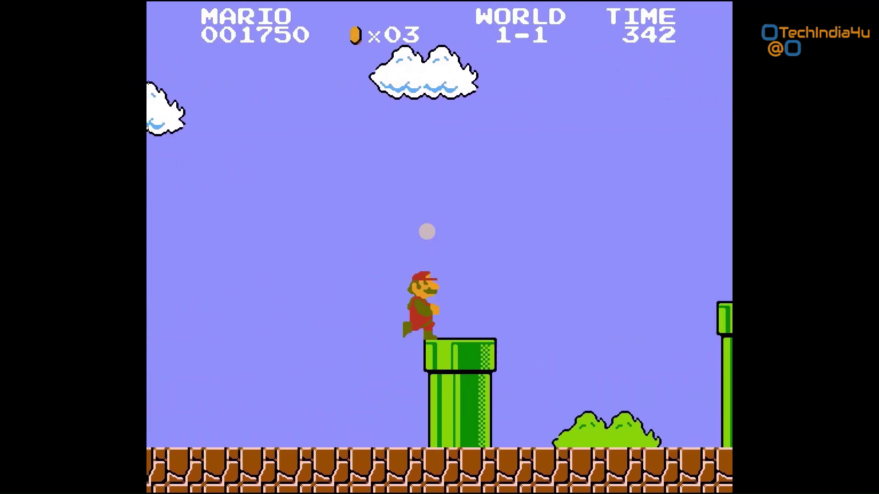
key(x)
key(Right)
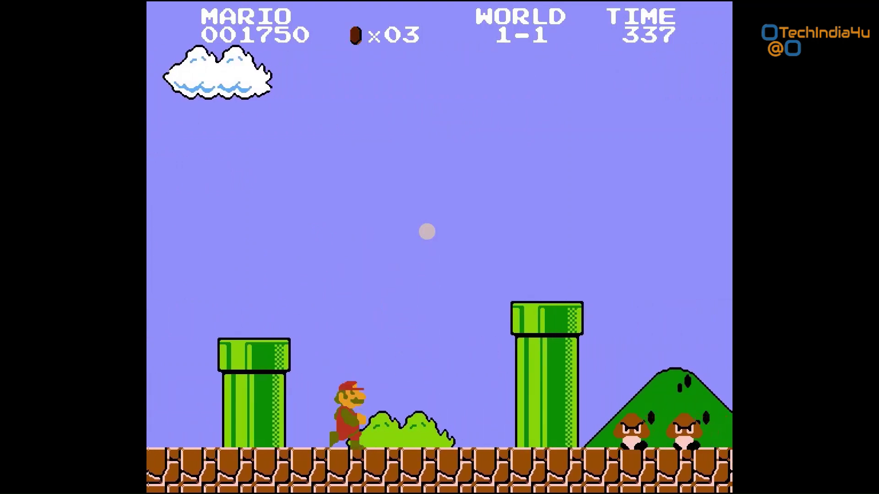
key(x)
key(Right)
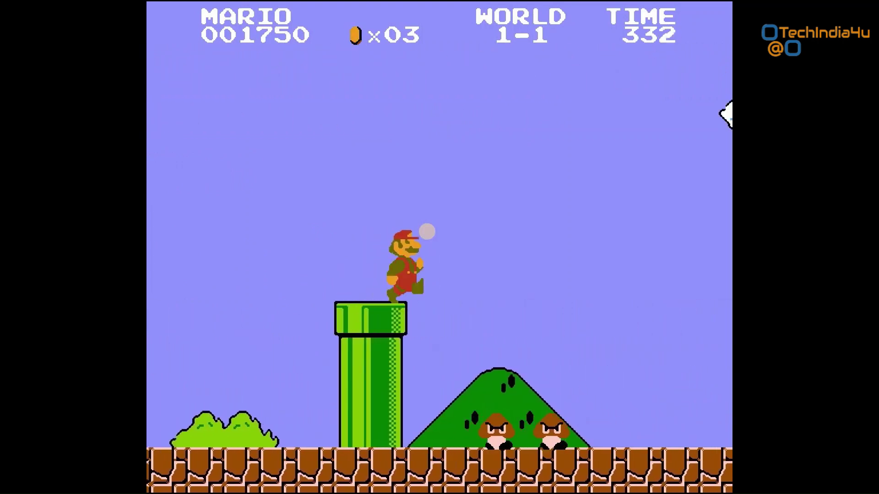
key(x)
key(Right)
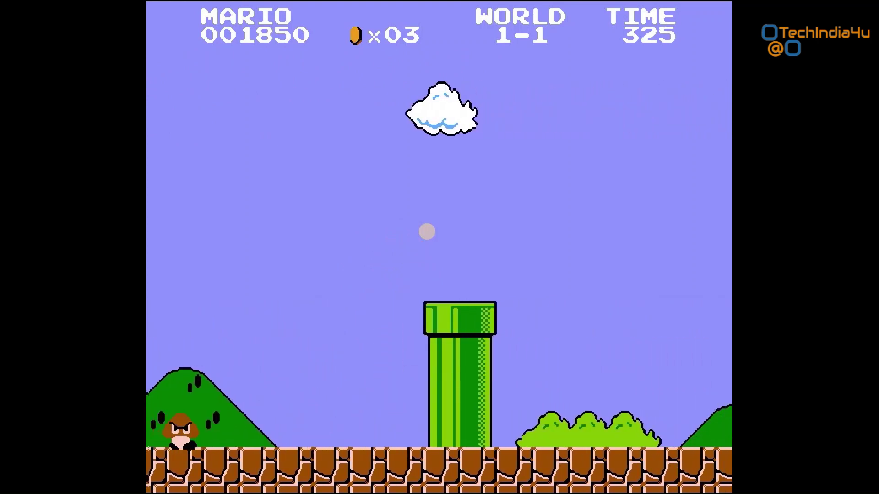
key(Right)
key(x)
key(Right)
key(x)
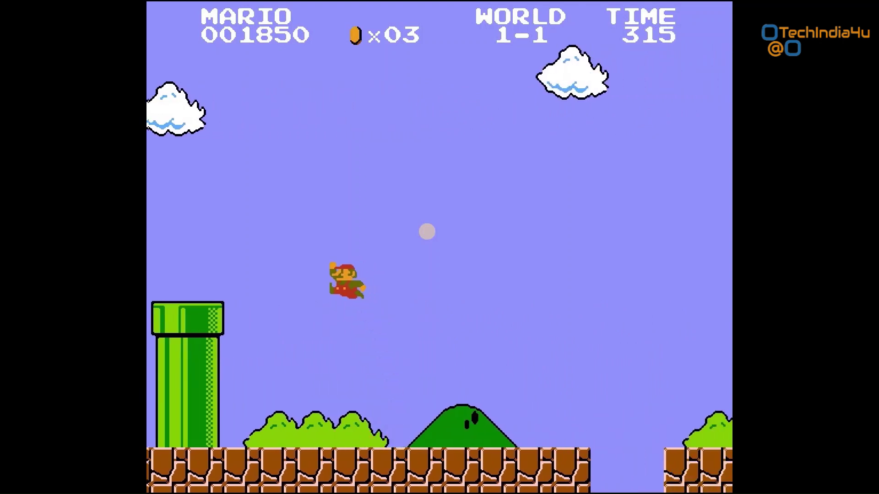
key(Right)
key(Left)
key(x)
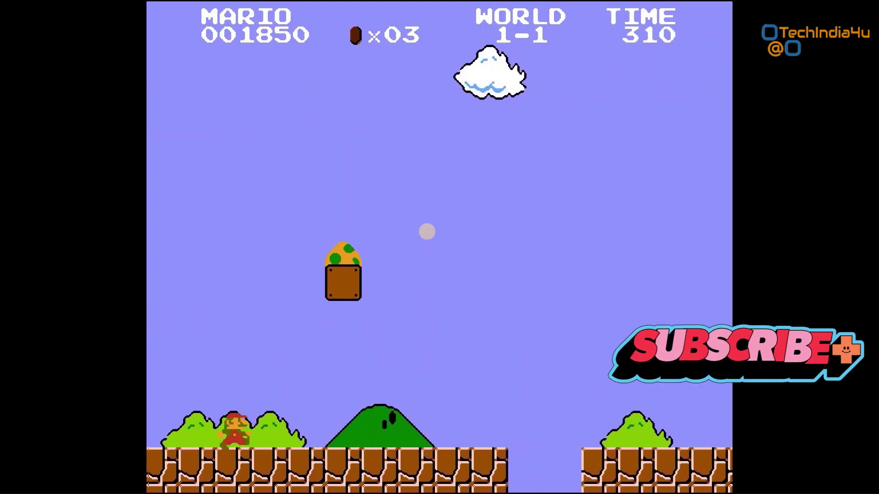
key(Right)
key(x)
key(Right)
key(Left)
key(x)
key(Right)
key(Right)
key(Left)
key(x)
key(x)
key(Right)
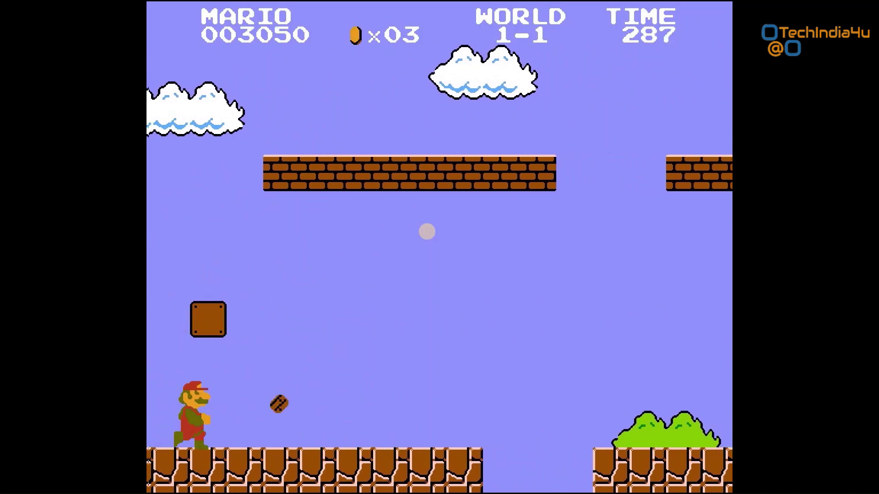
key(x)
key(Right)
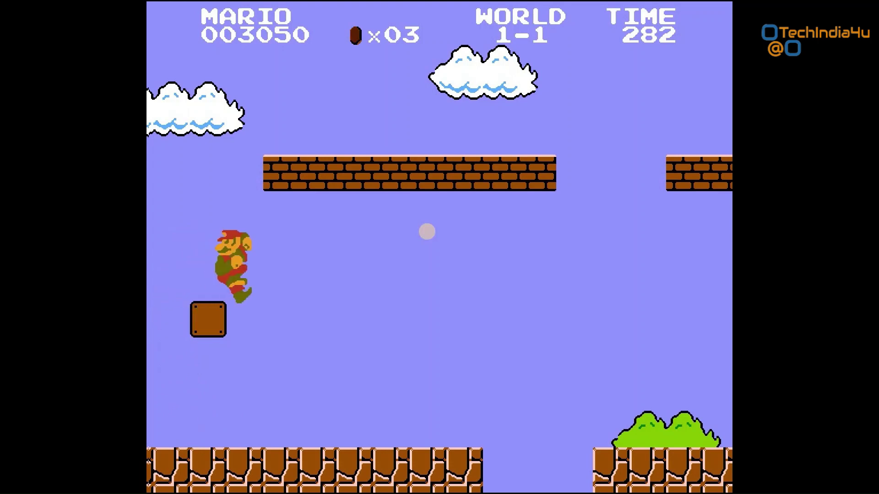
key(Right)
key(x)
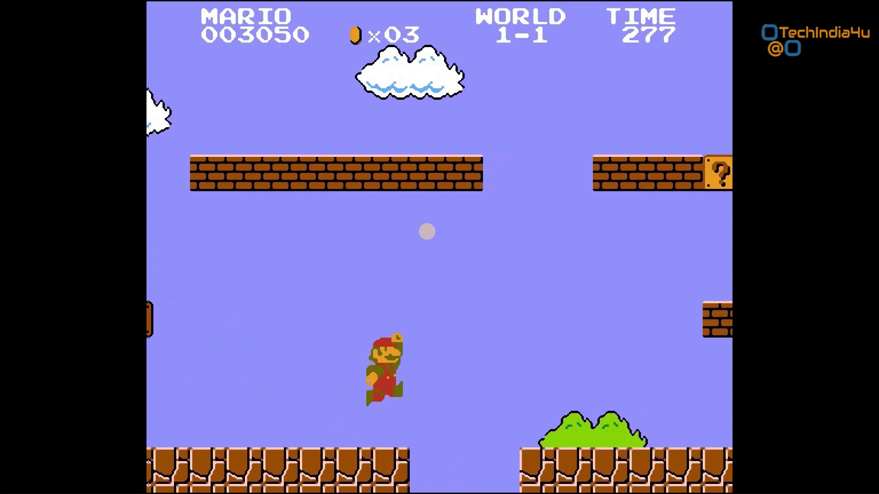
key(Right)
key(x)
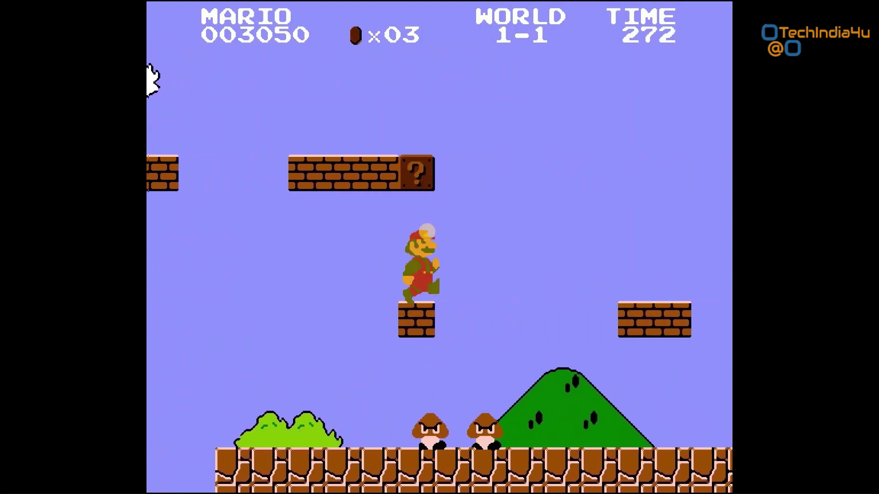
key(Left)
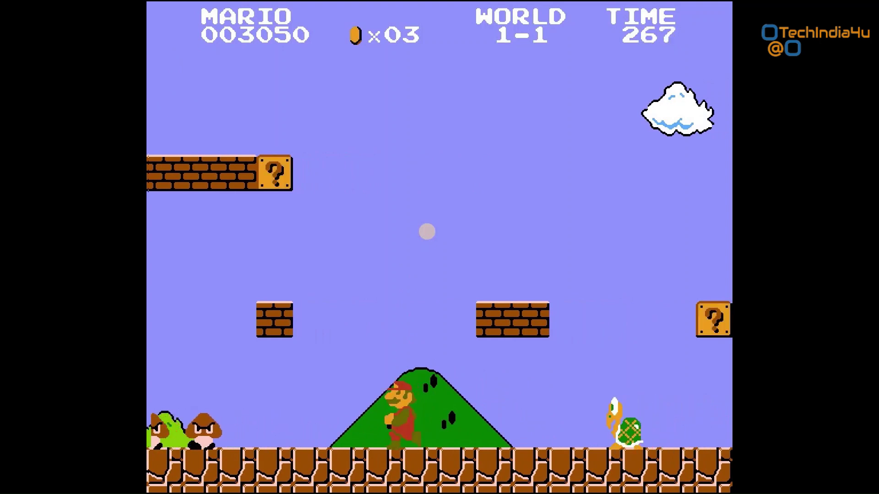
key(Left)
key(x)
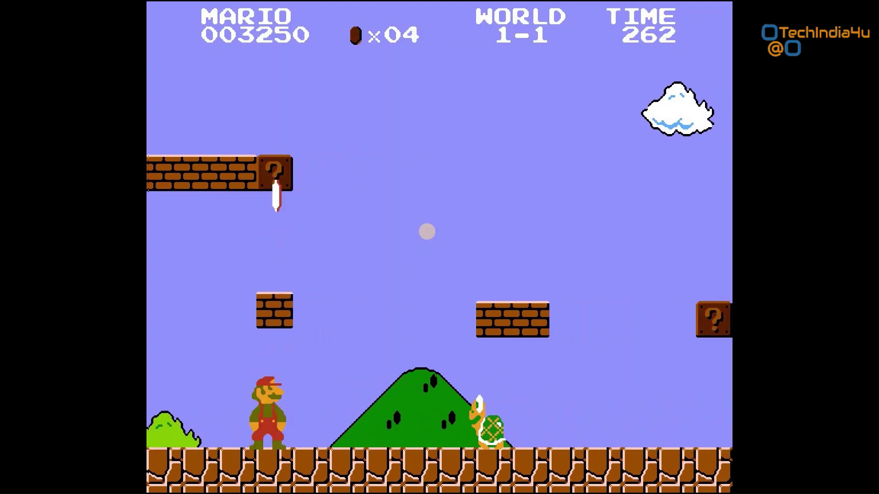
key(x)
key(Left)
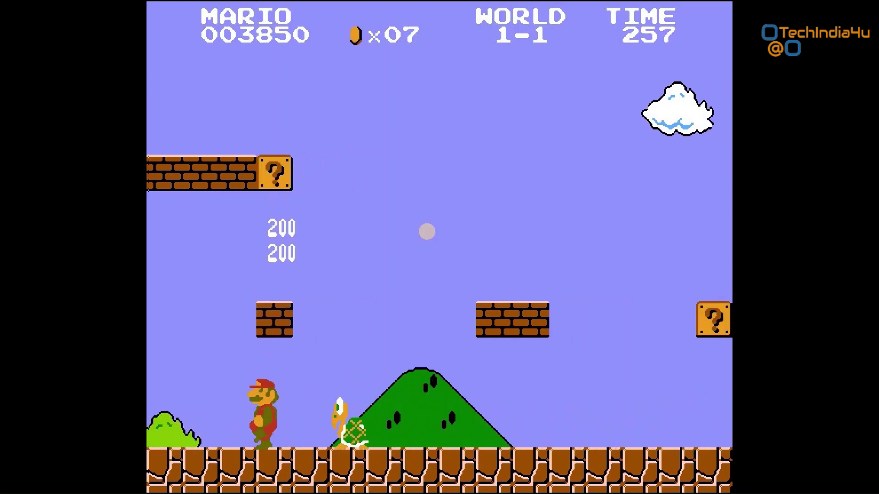
key(x)
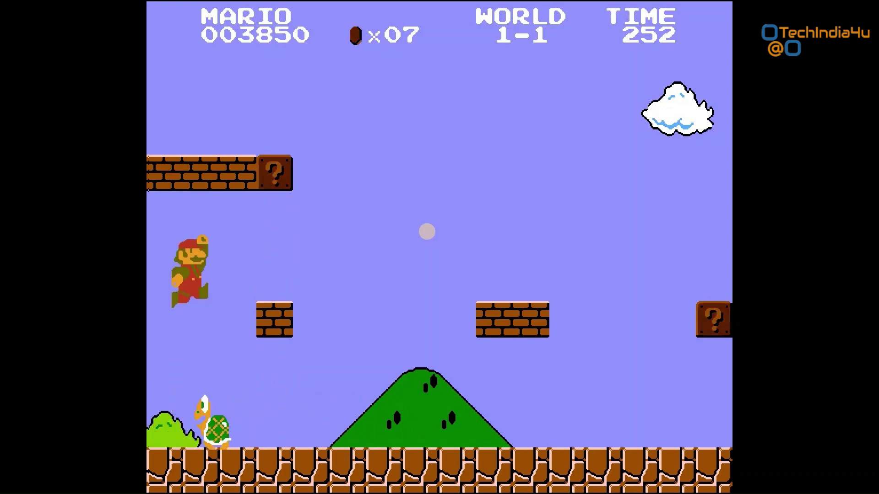
key(Right)
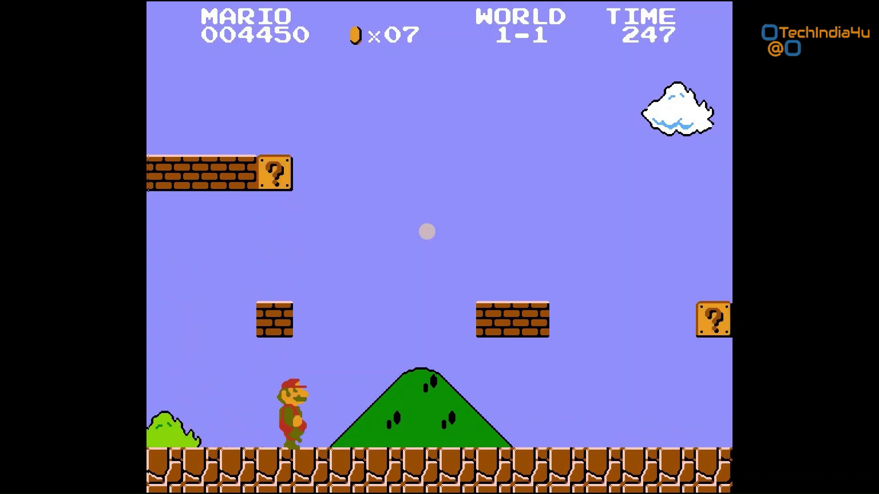
Step: Hit the low bricks past the high brick row for a coin and collect the star from the remaining brick
key(x)
key(Left)
key(x)
key(Right)
key(x)
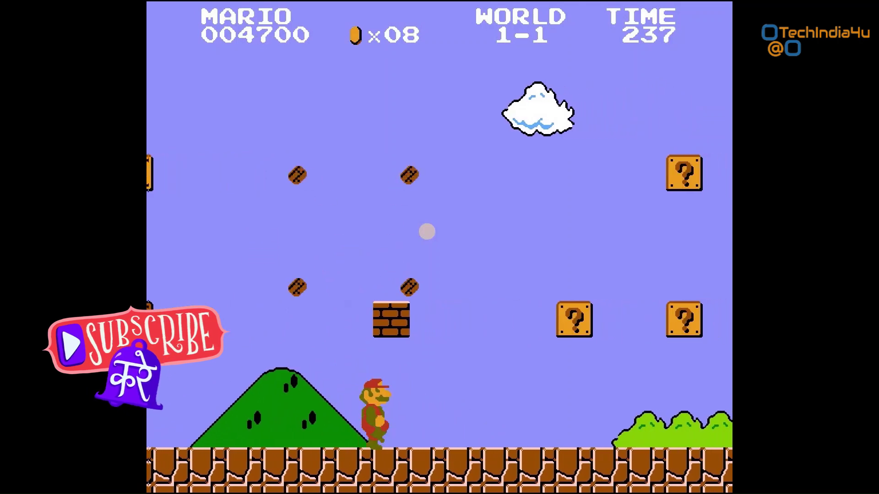
key(x)
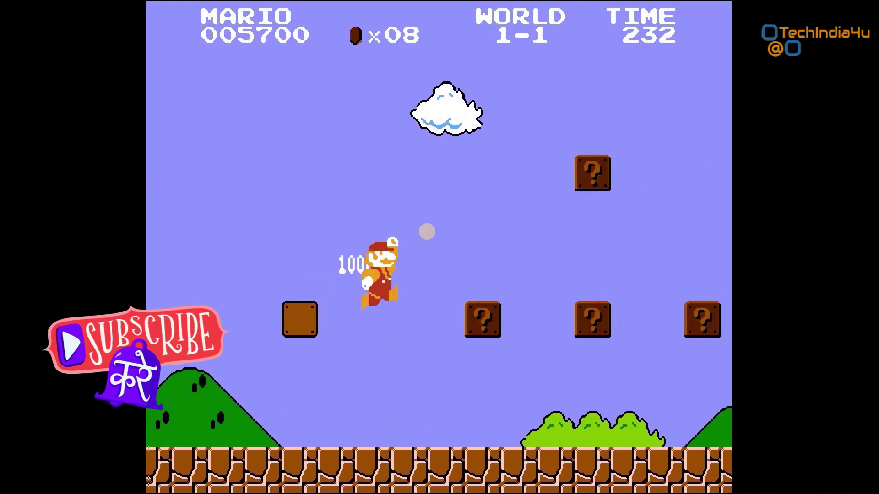
Step: Hit the middle low question block for a coin and release the fire flower from the high question block
key(x)
key(x)
key(x)
key(x)
key(x)
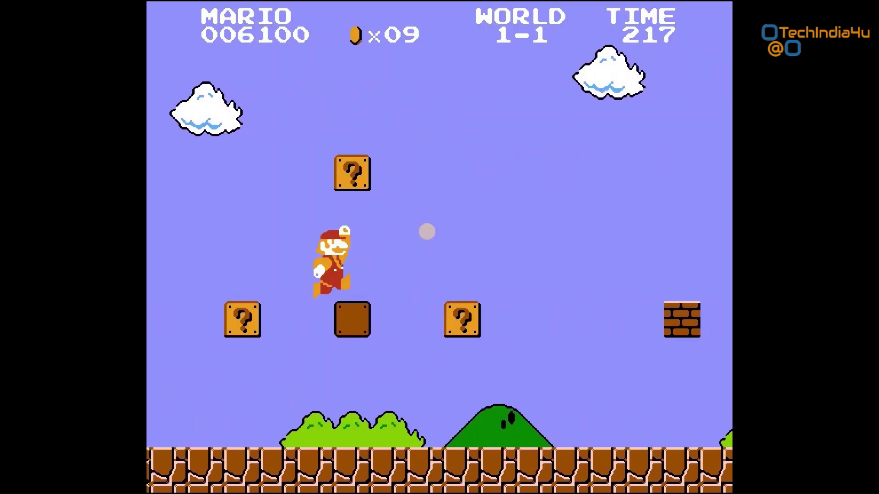
key(x)
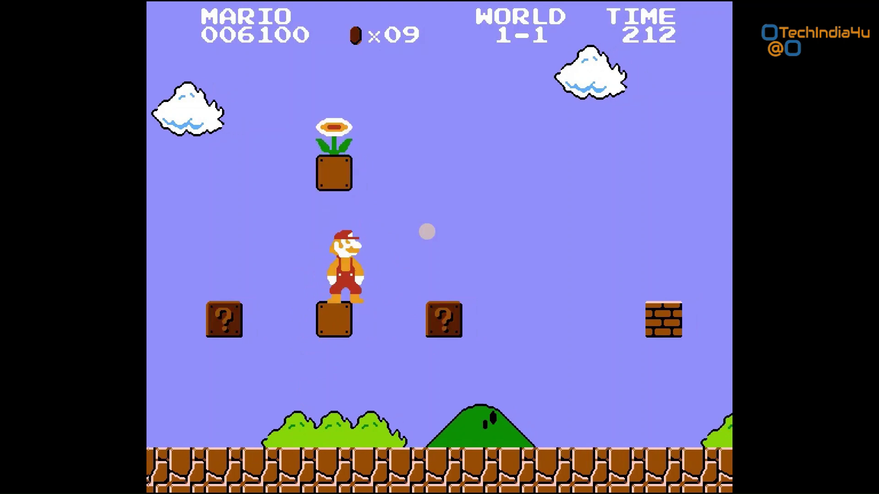
Step: Hit the first low question block for a coin, and jump across the used blocks to collect the fire flower
key(Left)
key(x)
key(x)
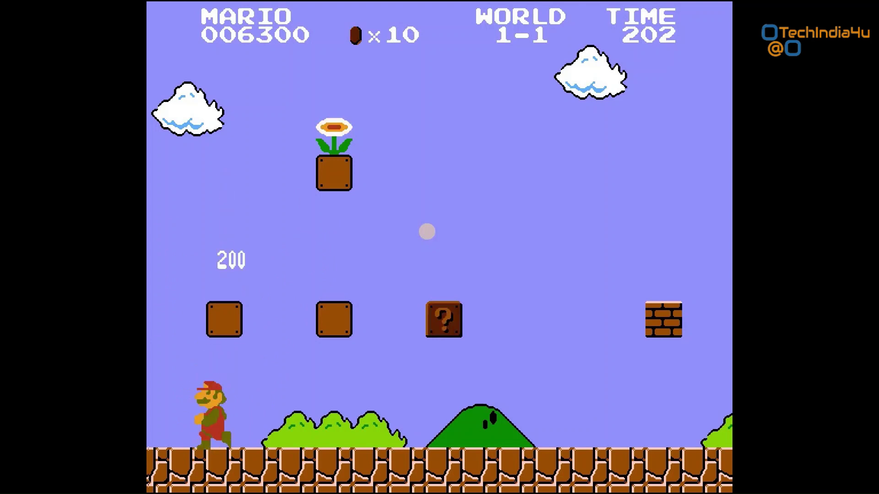
key(space)
key(Right)
key(space)
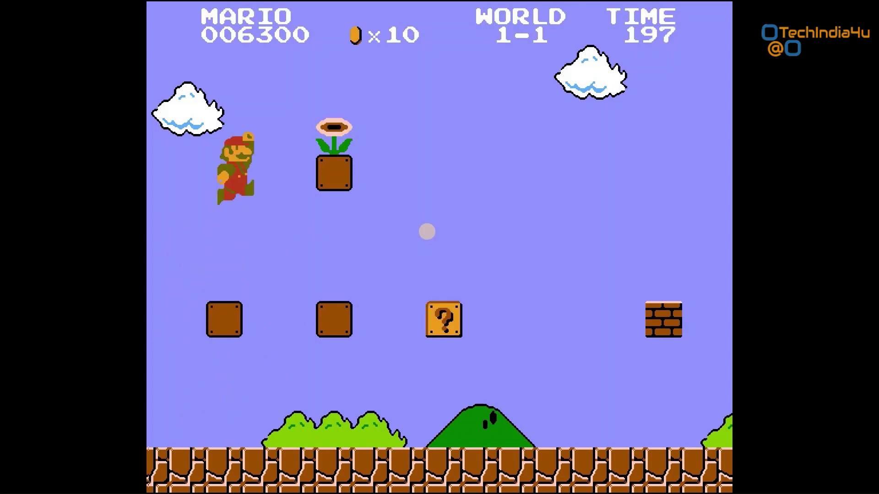
key(space)
key(Left)
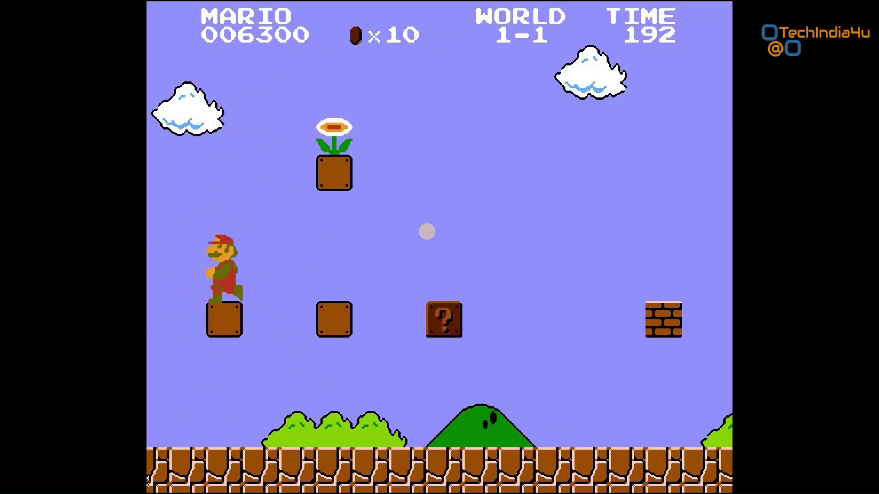
key(space)
key(space)
key(Right)
Step: Throw fireballs at the approaching enemies and advance Mario to the next high brick row
key(z)
key(z)
key(z)
key(z)
key(Right)
key(z)
key(Left)
key(space)
key(Right)
key(Right)
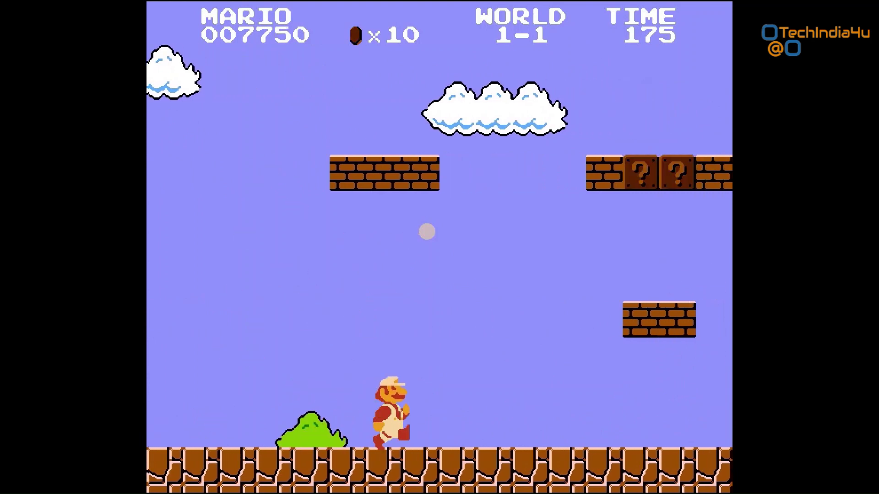
Step: Break one of the two low bricks and get Mario over the first pair of staircases
key(space)
key(Left)
key(space)
key(Right)
key(space)
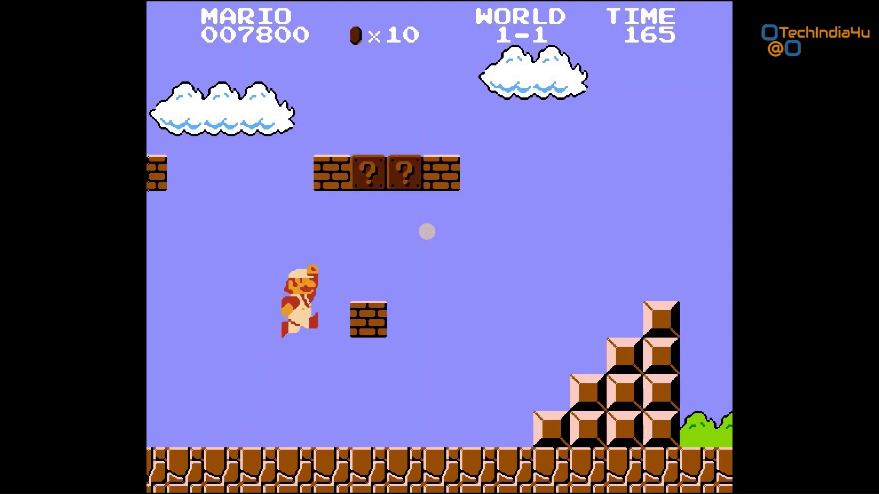
key(space)
key(Right)
key(space)
key(Right)
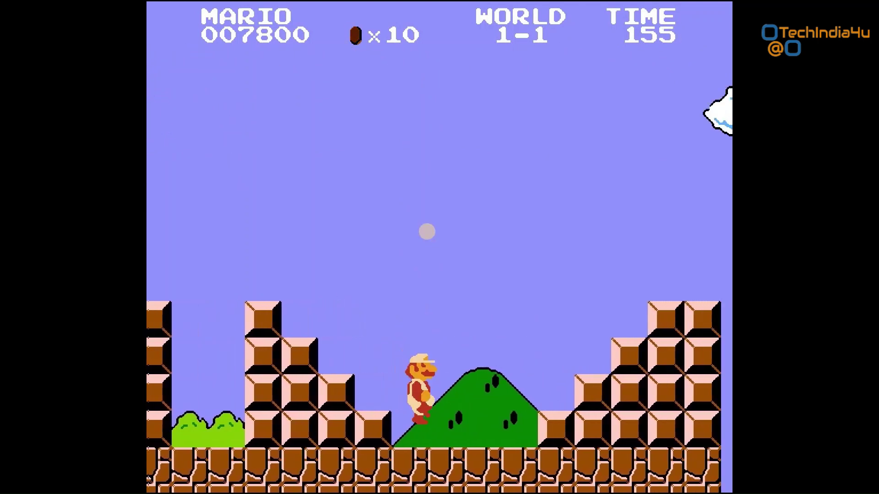
Step: Cross the second pair of staircases with the pit between them and clear the pipe beyond
key(space)
key(Right)
key(space)
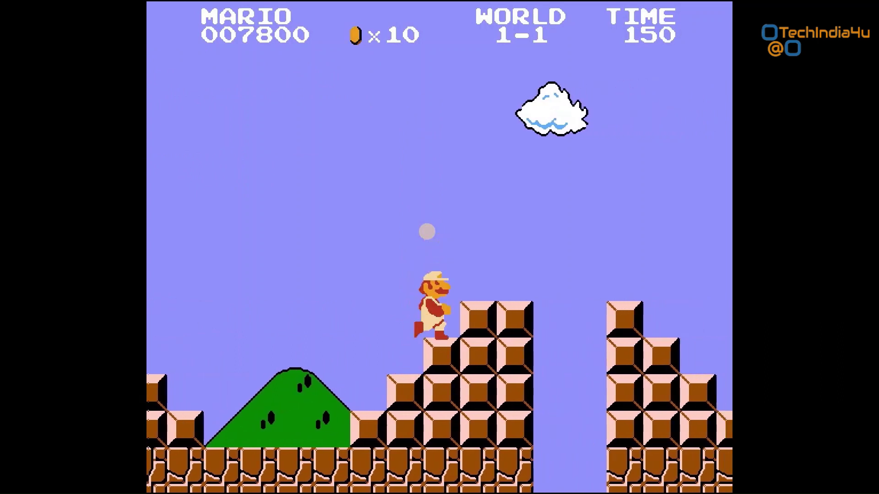
key(space)
key(space)
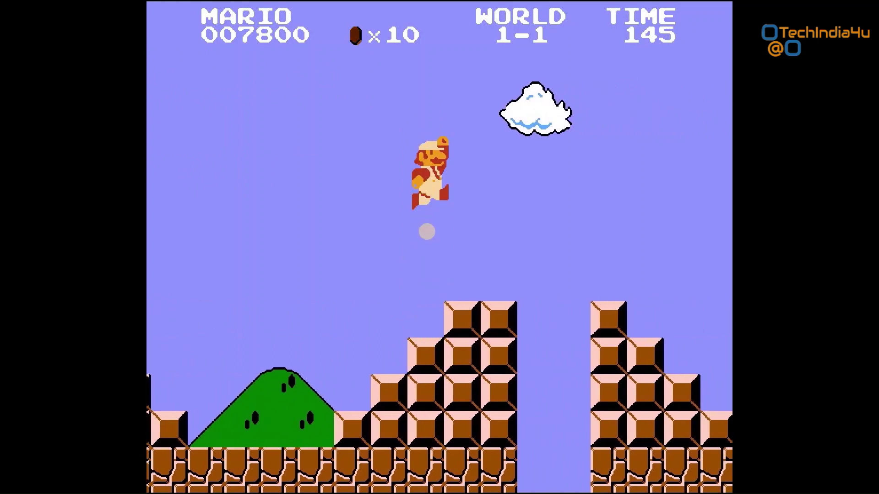
key(space)
key(Right)
key(Right)
key(space)
key(space)
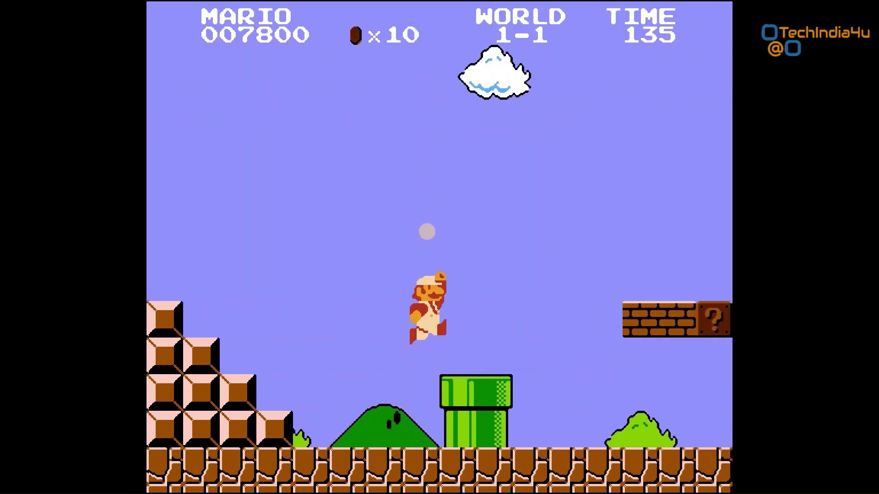
key(Right)
Step: Break the bricks beside the question block and hit that block for a coin while fending off the Goombas
key(Left)
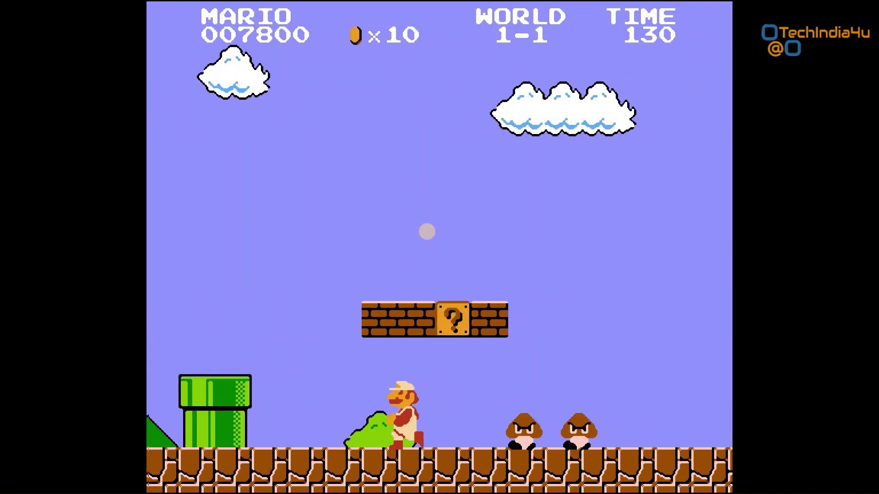
key(space)
key(Right)
key(space)
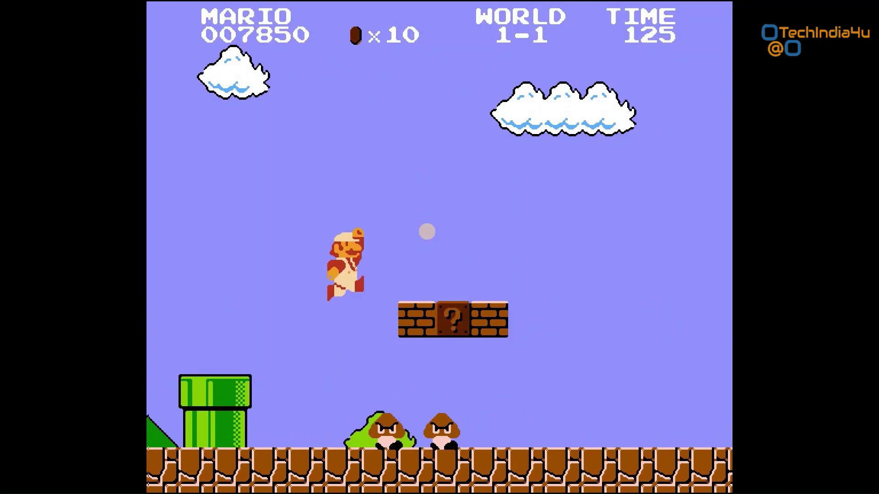
key(space)
key(Right)
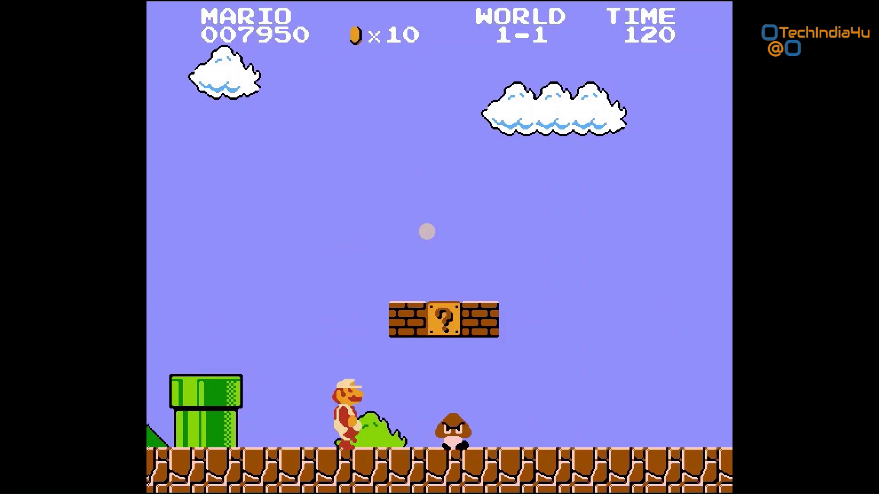
key(space)
key(space)
key(Left)
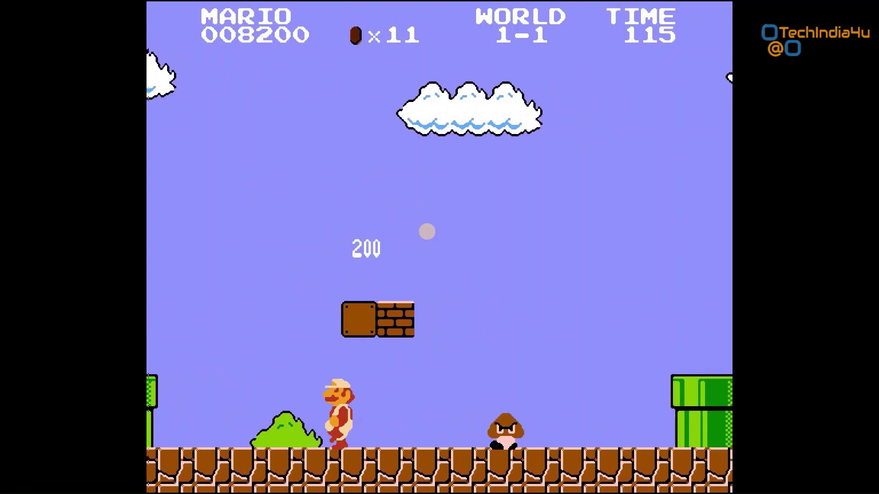
Step: Pass the last pipe and climb the final staircase to complete World 1-1
key(x)
key(Right)
key(space)
key(space)
key(space)
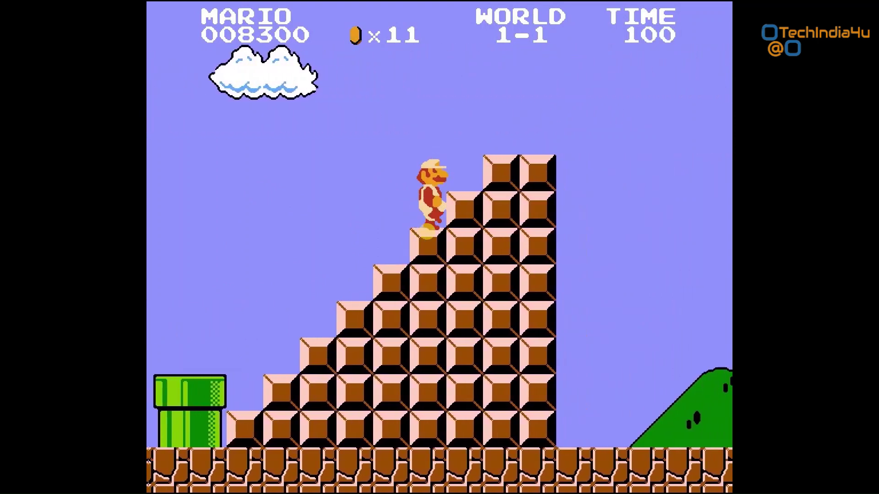
key(space)
key(space)
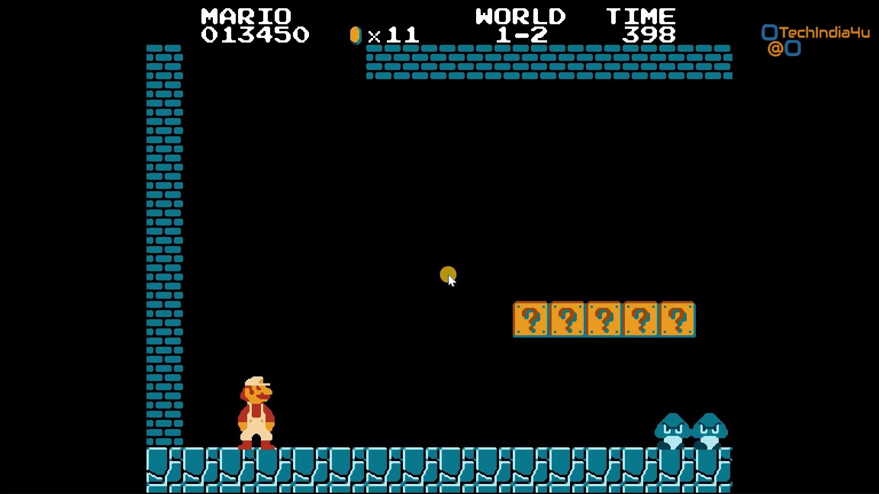
Step: Leave fullscreen and load the Super C (U) game from its folder in NES Games
key(alt+Return)
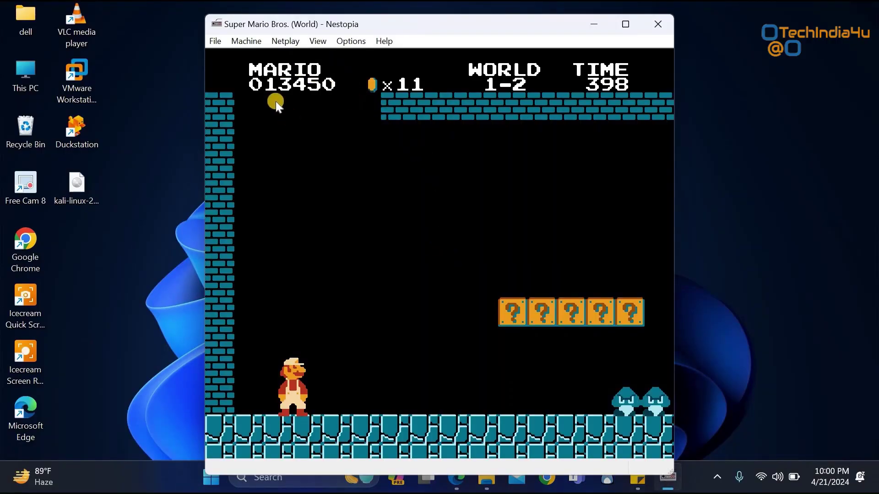
click(217, 43)
click(231, 60)
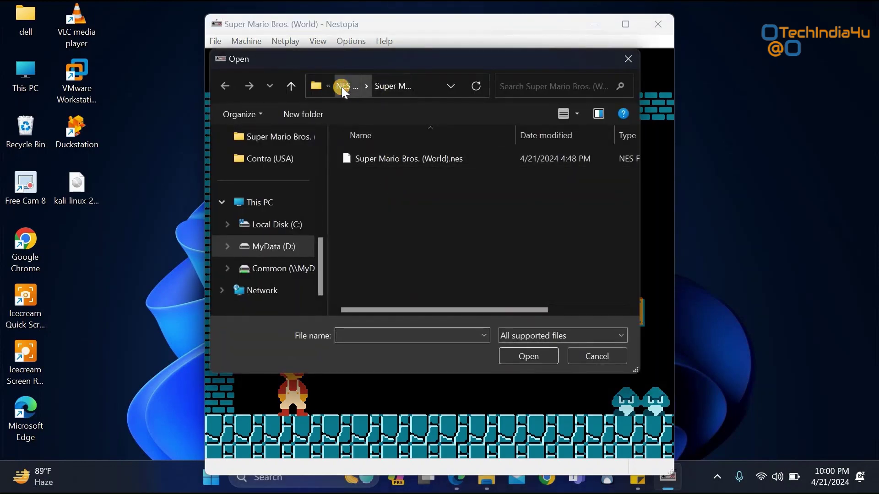
click(343, 87)
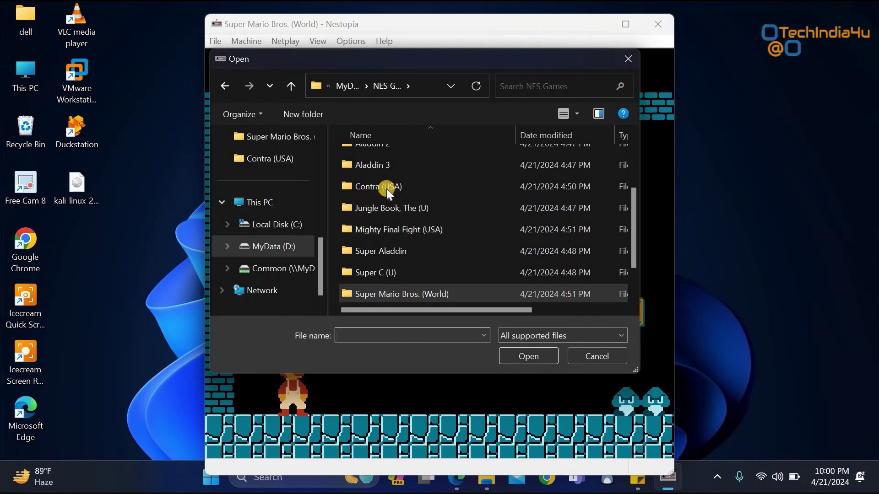
double_click(391, 272)
double_click(379, 163)
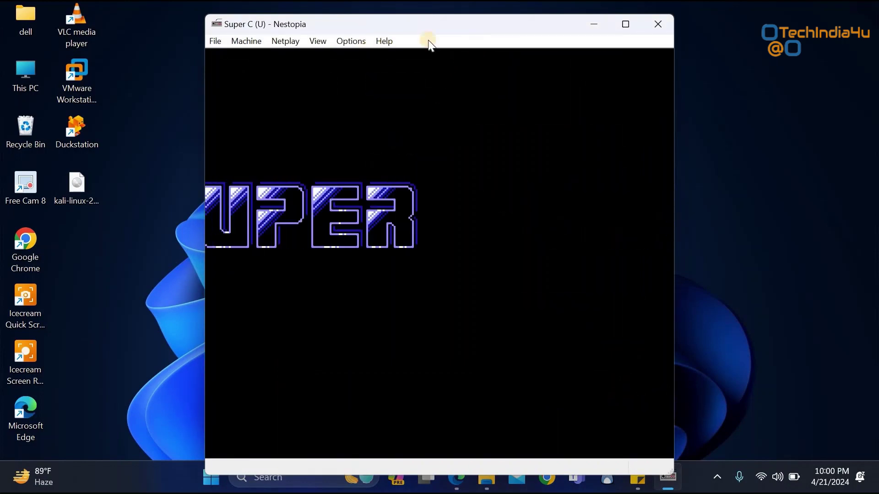
Step: Switch Super C to fullscreen display and start a one-player game
click(318, 41)
click(328, 131)
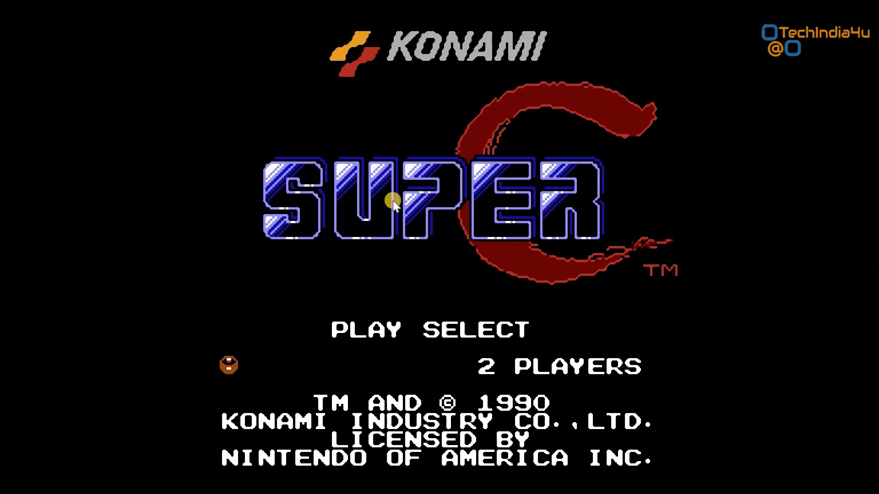
key(Return)
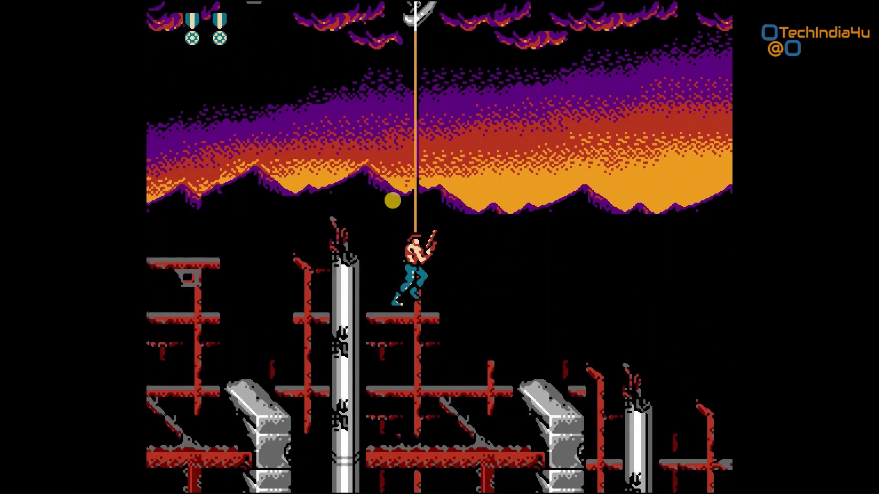
Step: Run the soldier forward from the rope landing while shooting at the flying capsule and the first enemies
key(Right)
key(x)
key(x)
key(Right)
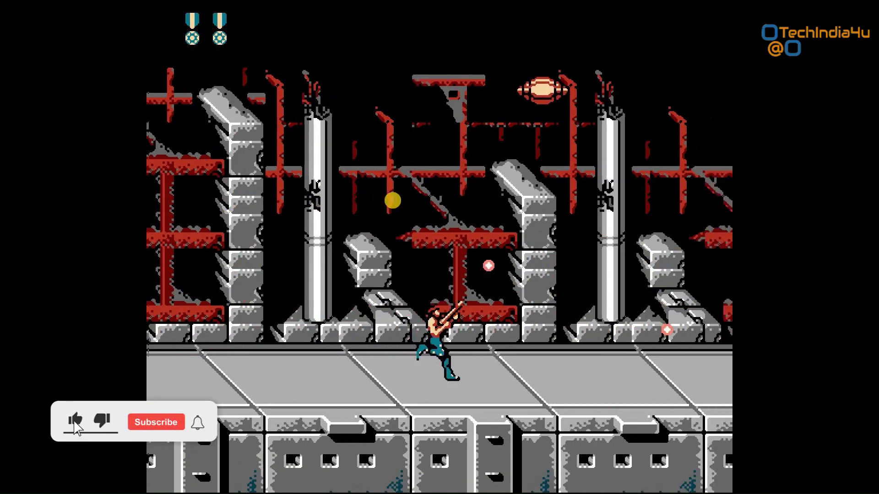
key(x)
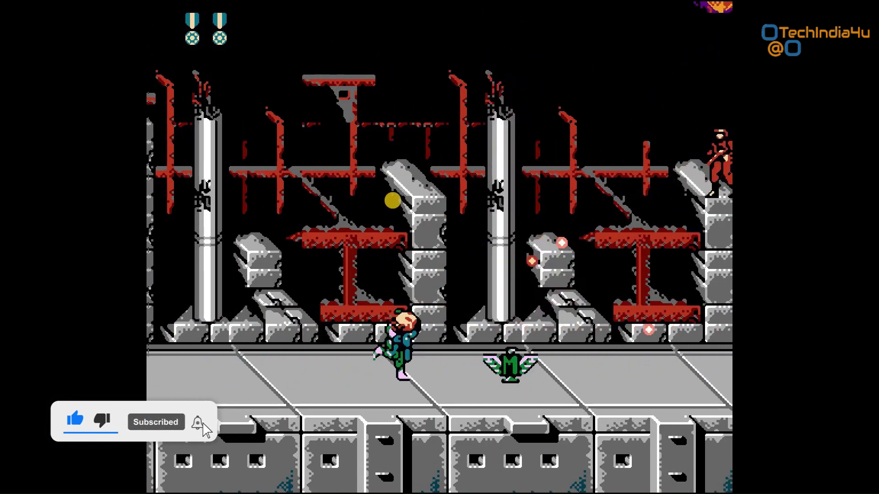
key(Right)
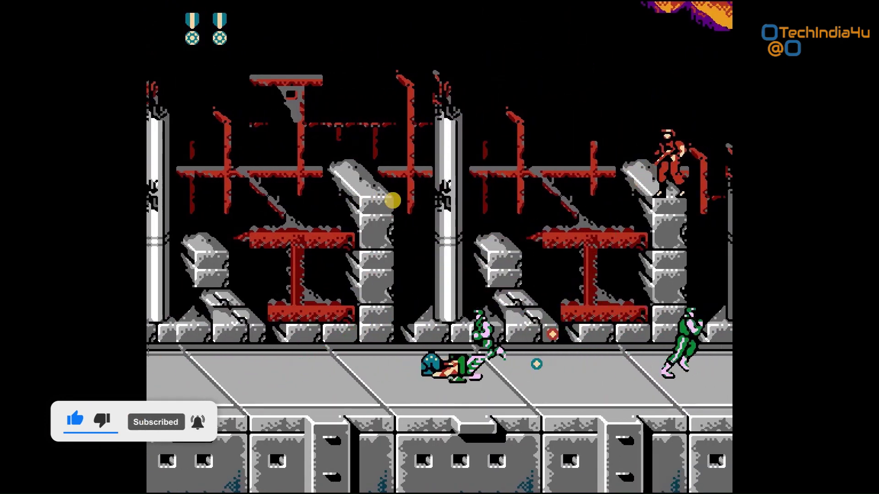
Step: Continue with the next life toward the pit, shooting the enemies and the flying R capsule
key(Right)
key(x)
key(Right)
key(x)
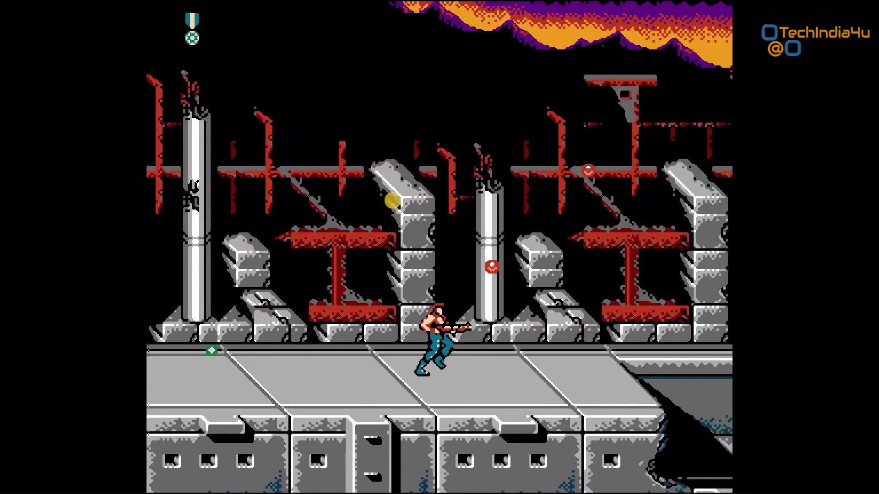
key(Left)
key(Left)
key(Right)
key(x)
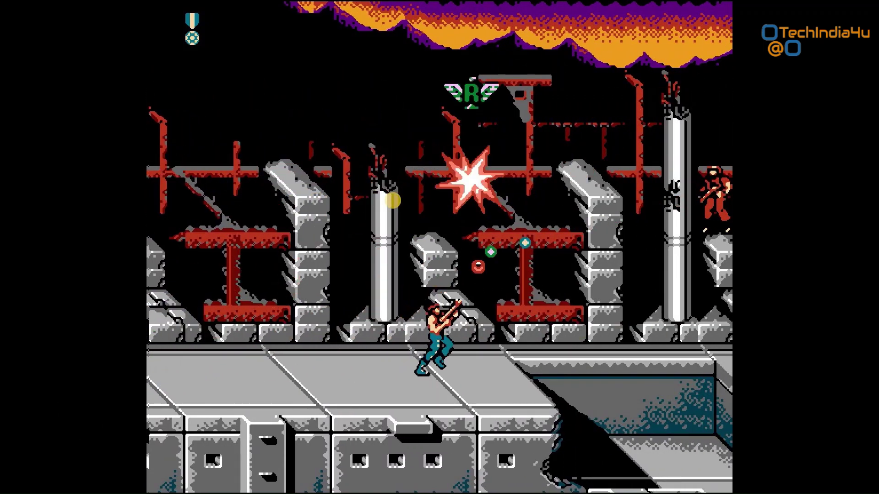
Step: Fire at enemies behind and diagonally up at the soldier across the pit, and advance into the pit
key(Left)
key(x)
key(Left)
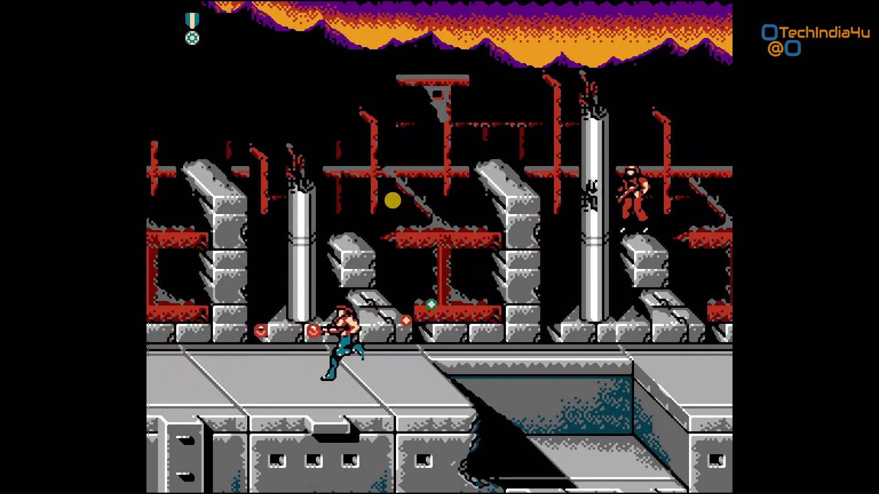
key(Left)
key(Up)
key(Right)
key(x)
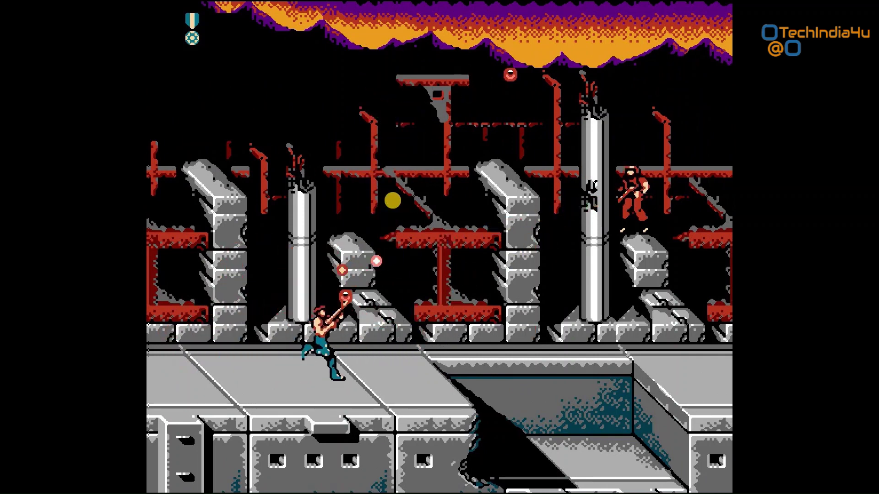
key(Right)
key(Up)
key(x)
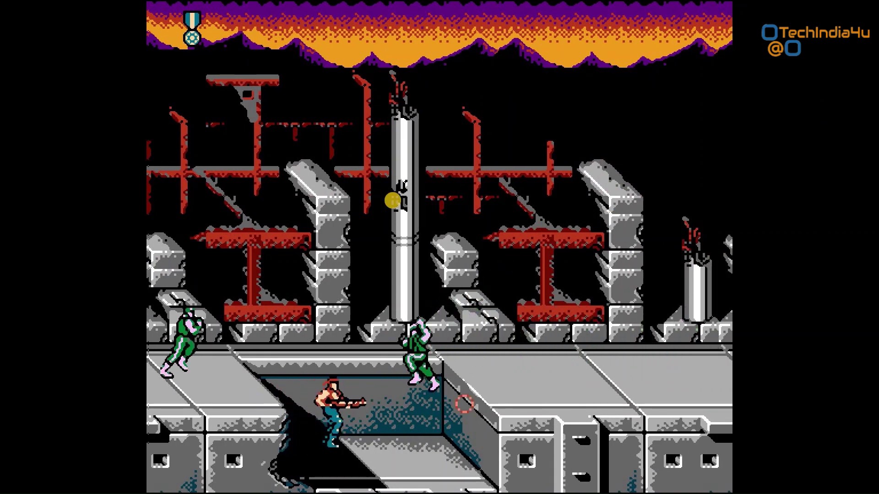
Step: Jump out of the pit and advance past the green soldiers up the sloped ramp
key(Right)
key(z)
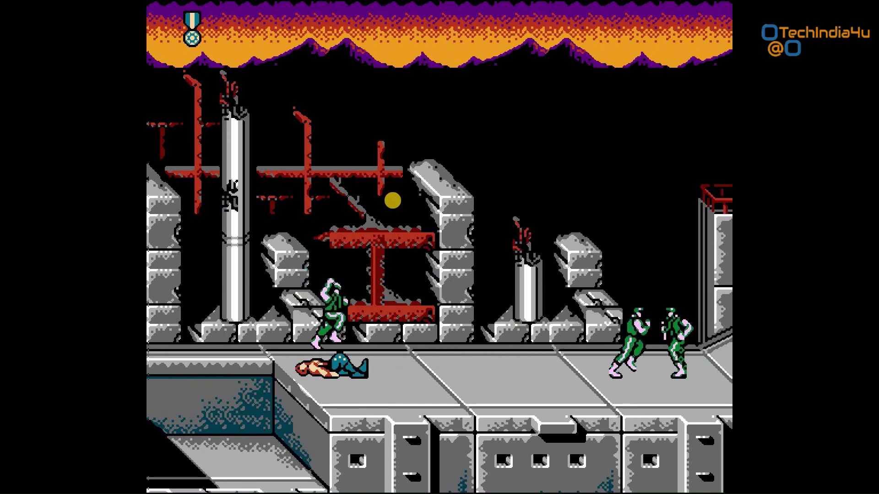
key(Right)
key(Right)
key(z)
key(Right)
key(z)
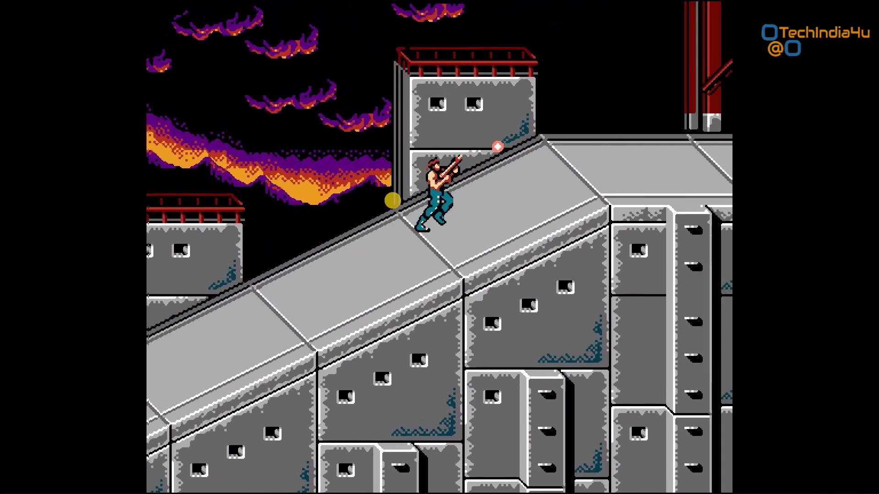
Step: Run up the sloped ramp while shooting ahead, turn back to fire behind, and jump forward again
key(Right)
key(z)
key(Right)
key(z)
key(Left)
key(Left)
key(z)
key(Right)
key(x)
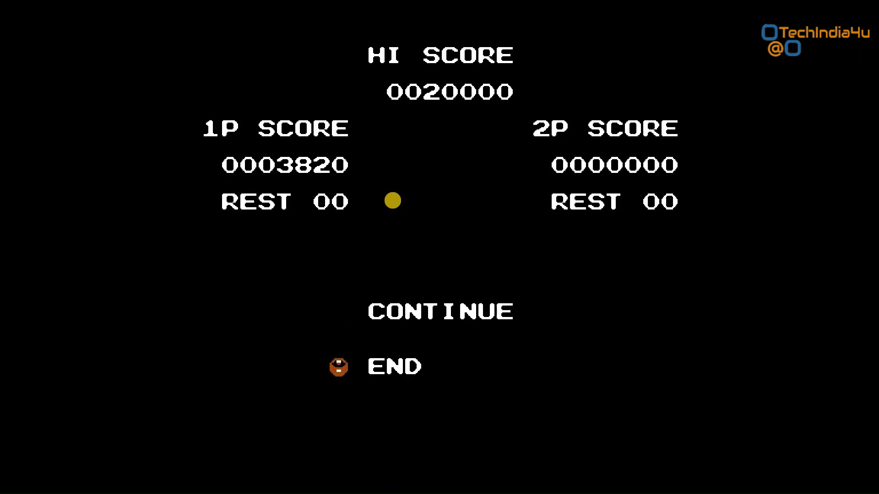
Step: Choose END on the Super C continue screen, leave fullscreen and unload the game
key(Return)
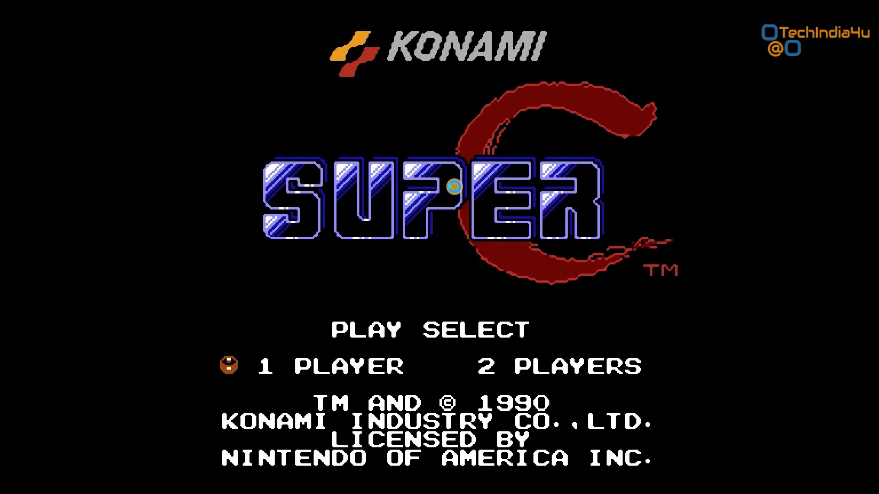
key(alt+Return)
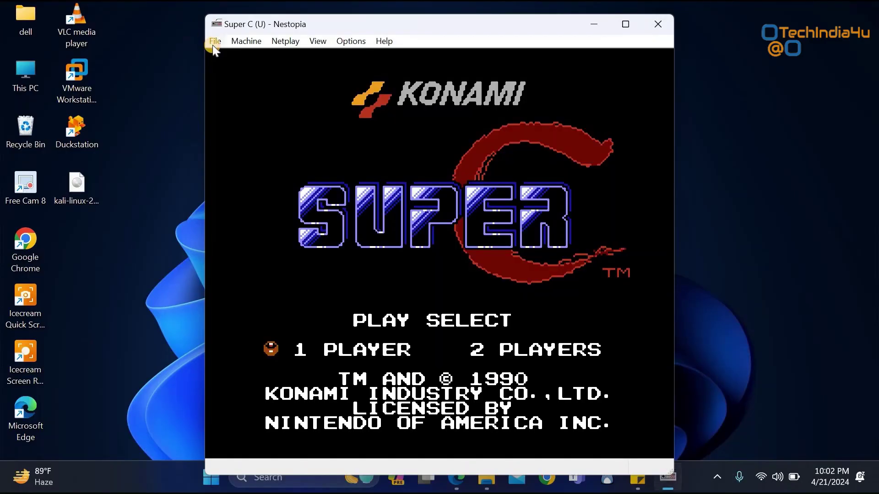
click(215, 41)
click(224, 70)
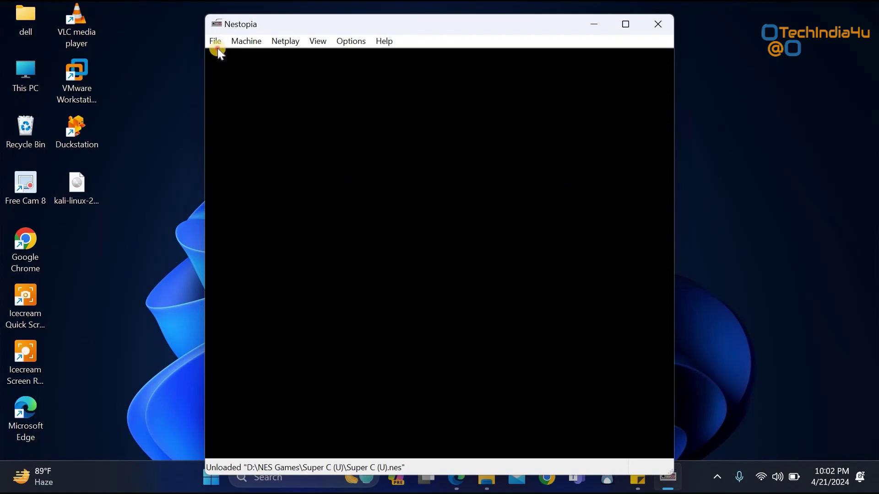
Step: Load 64-in-1 (J) [p1].nes from its folder inside NES Games
click(215, 42)
click(228, 56)
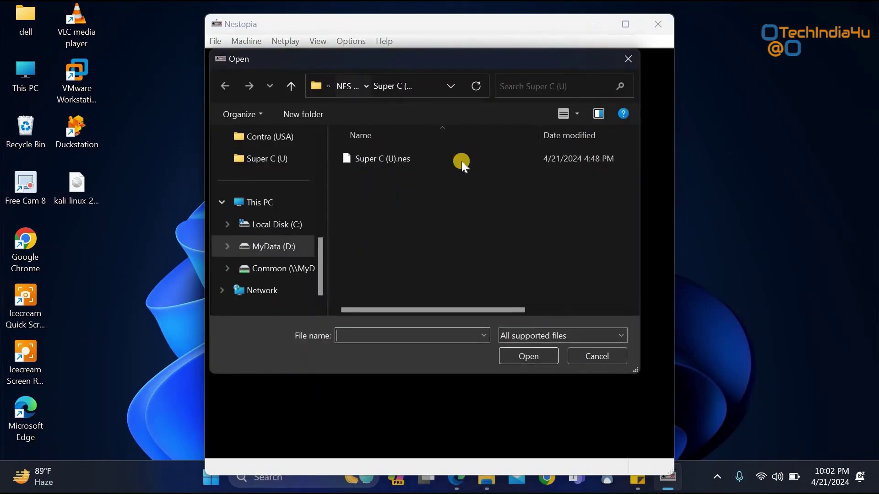
click(346, 87)
drag(633, 217, 631, 255)
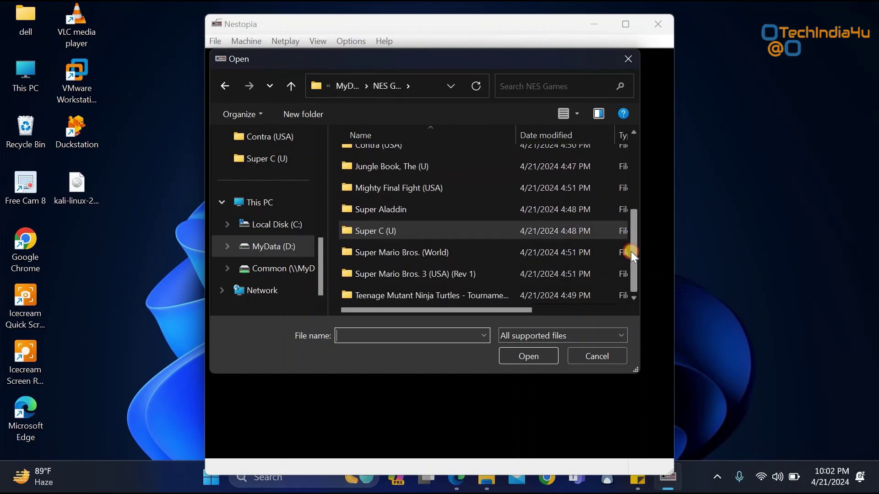
drag(630, 249, 629, 179)
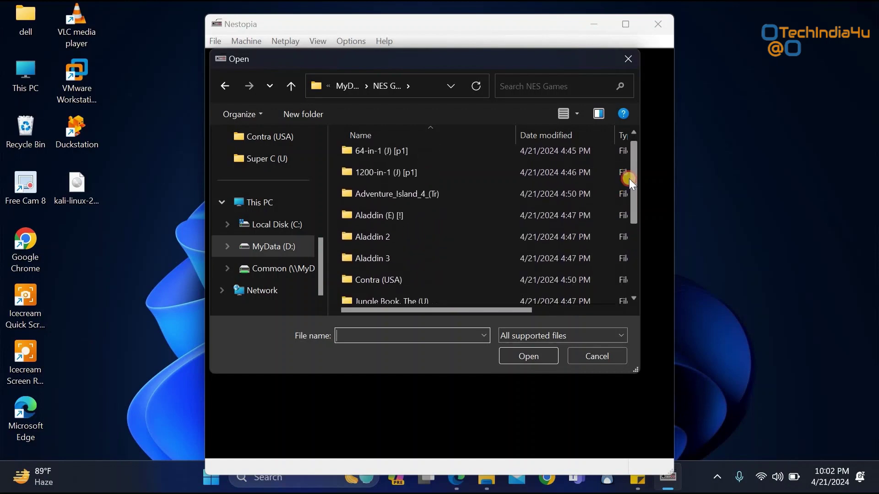
double_click(390, 158)
click(399, 159)
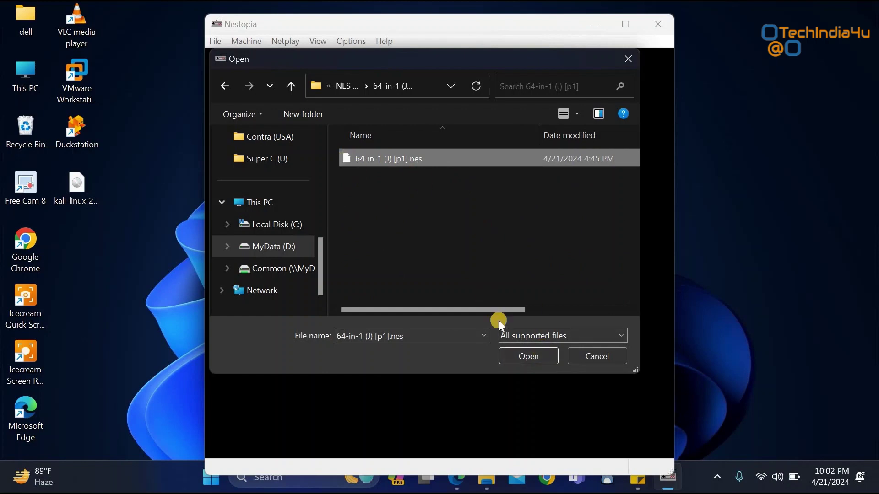
click(528, 357)
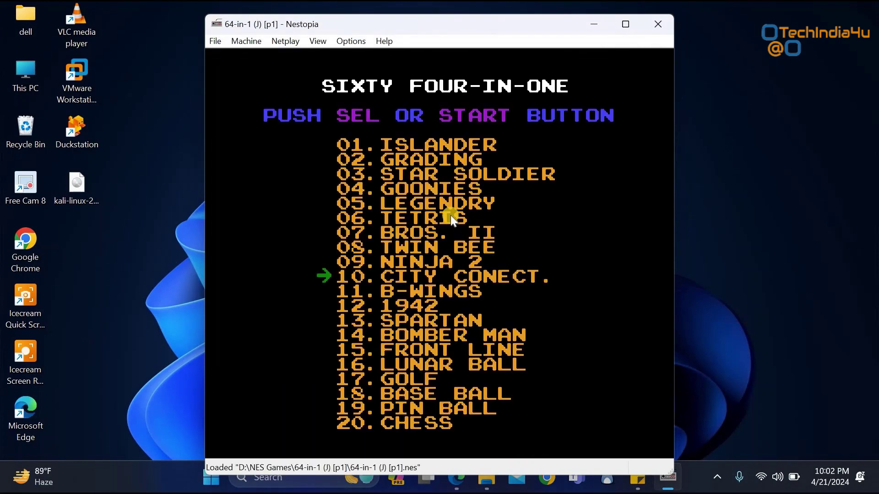
Step: Start 01. ISLANDER from the Sixty Four-in-One list and show the game in fullscreen
key(Up)
key(Up)
key(Up)
key(Up)
key(Up)
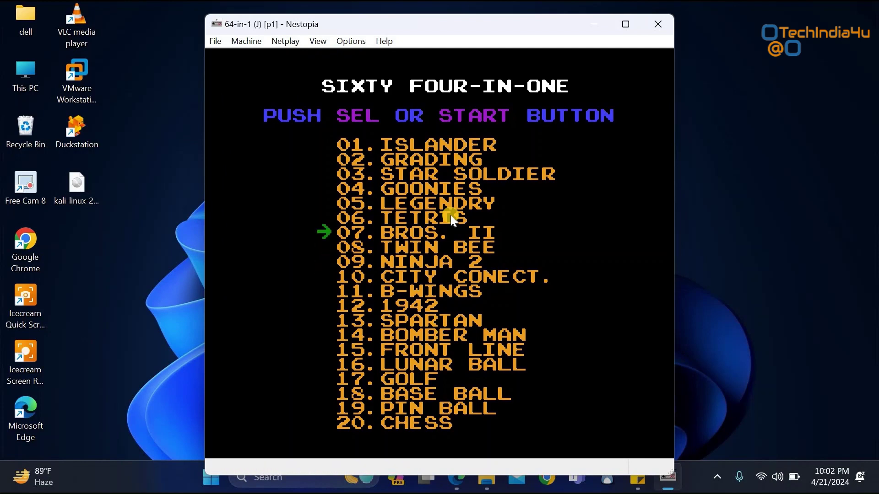
key(Down)
key(Down)
key(Return)
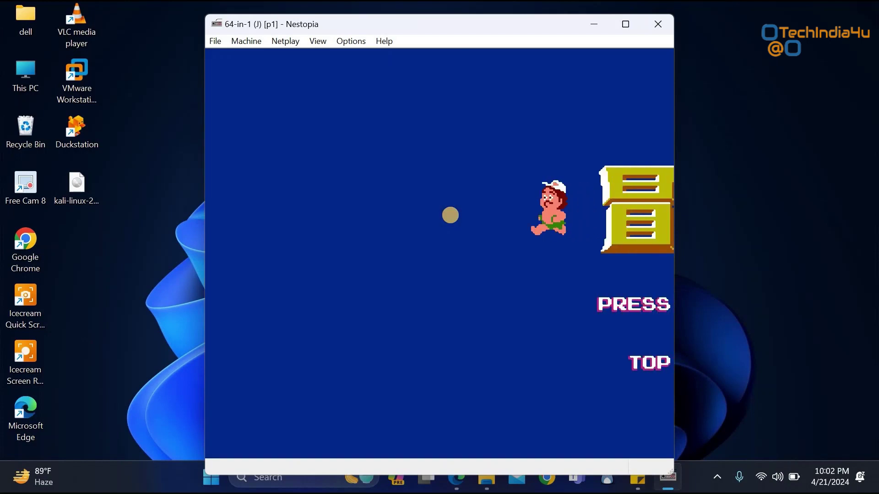
key(Return)
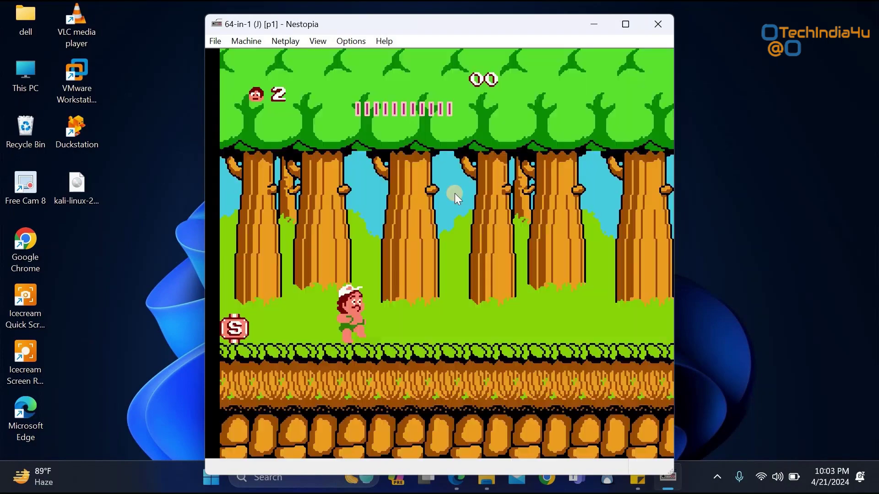
click(316, 40)
click(341, 130)
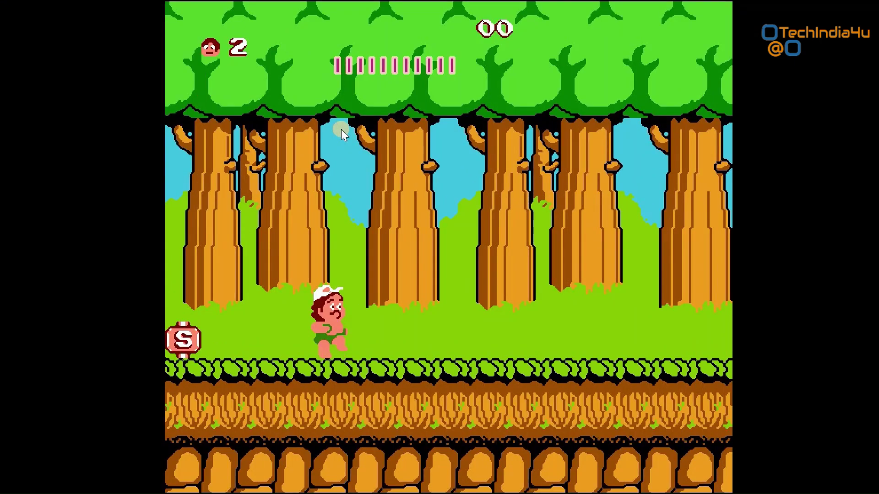
Step: Run the character forward through the forest, jumping repeatedly to collect the items in the air
key(Right)
key(period)
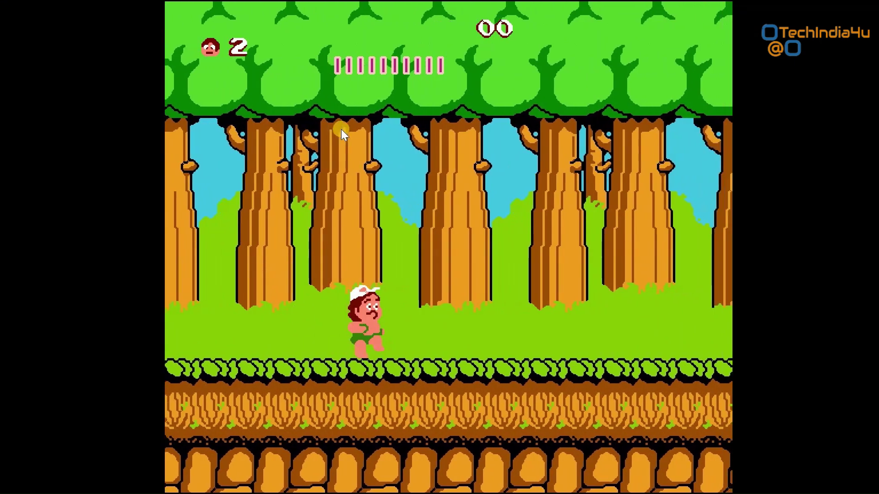
key(Right)
key(period)
key(period)
key(Right)
key(period)
key(period)
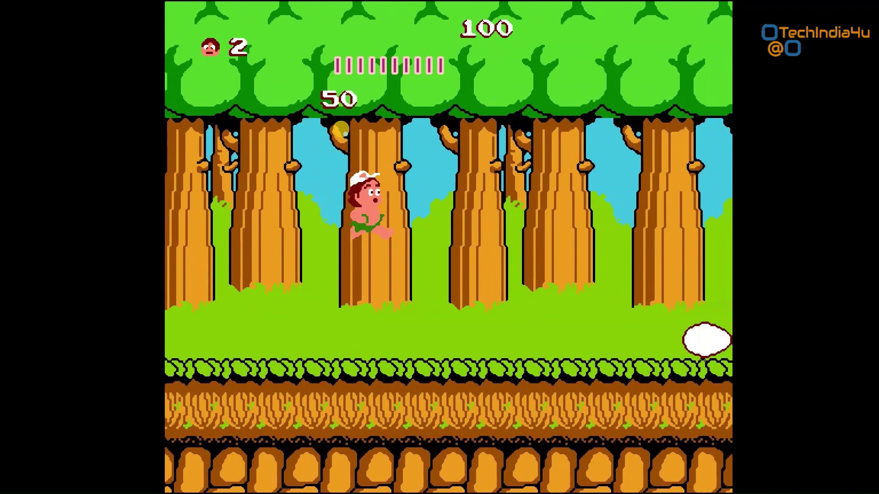
Step: Run into the white egg and jump forward to pick up the axe it holds
key(Right)
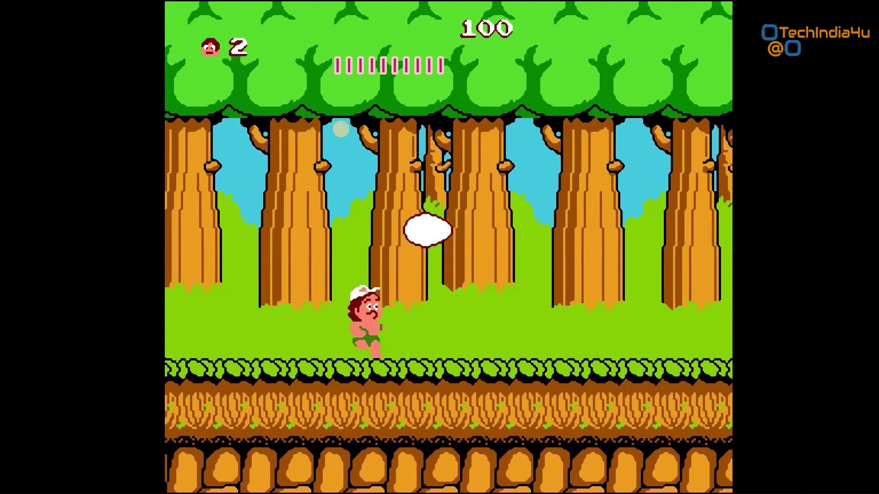
key(Right)
key(period)
Step: Advance through the forest while throwing axes at the snails on the path
key(comma)
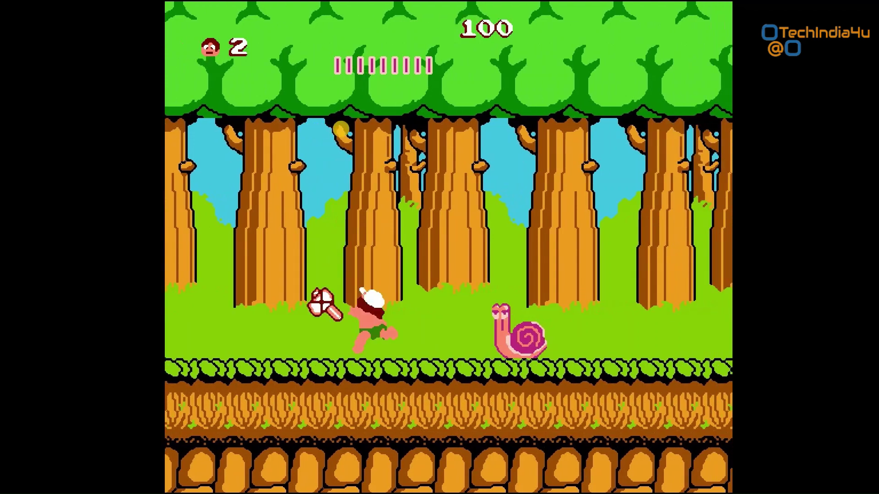
key(Right)
key(comma)
key(comma)
key(Right)
key(comma)
key(period)
key(comma)
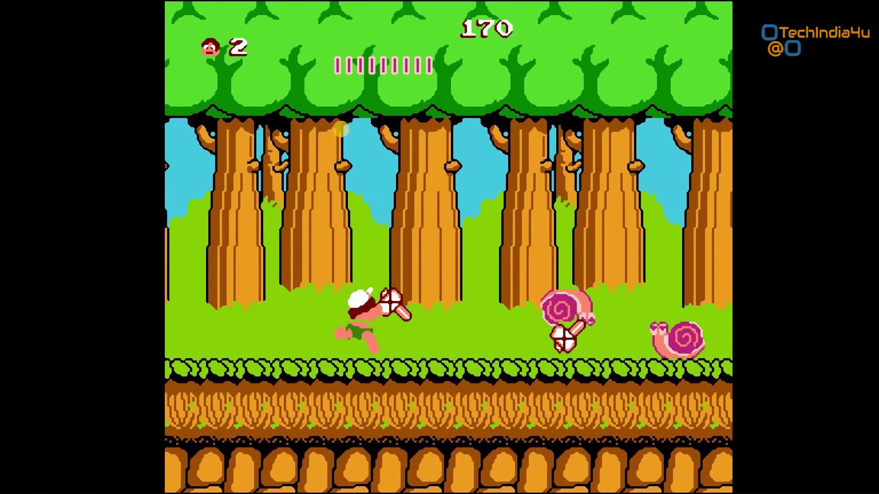
key(Right)
key(comma)
key(comma)
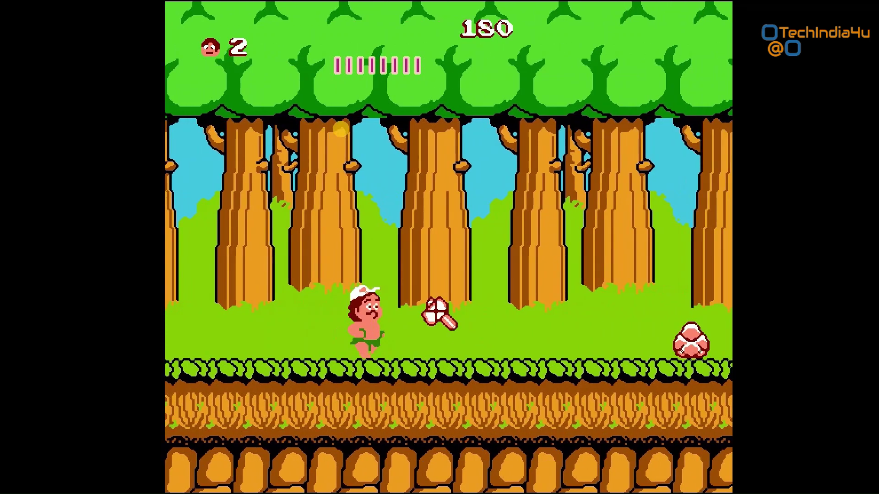
Step: Continue forward past the rocks on the path, throwing axes ahead
key(Right)
key(comma)
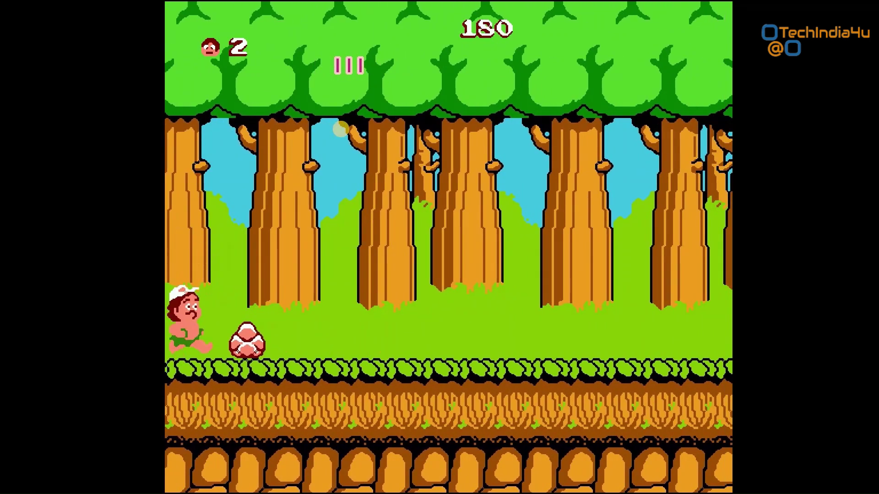
key(Right)
key(comma)
key(comma)
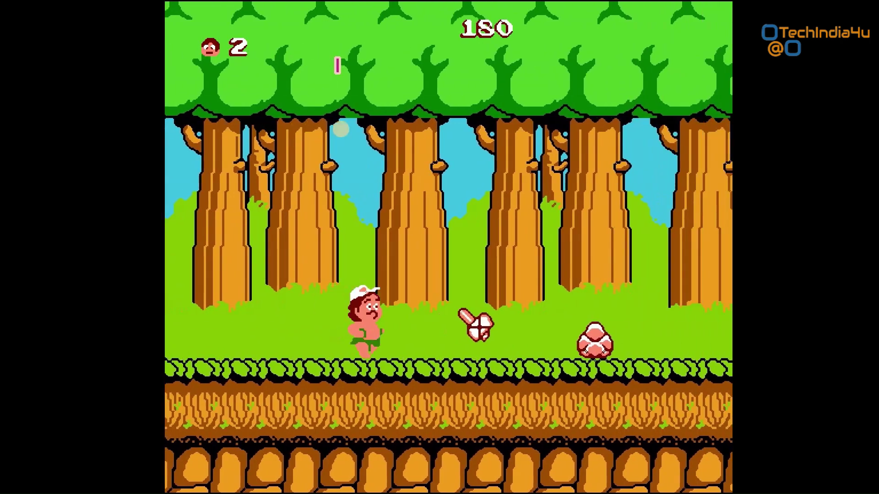
key(comma)
key(Right)
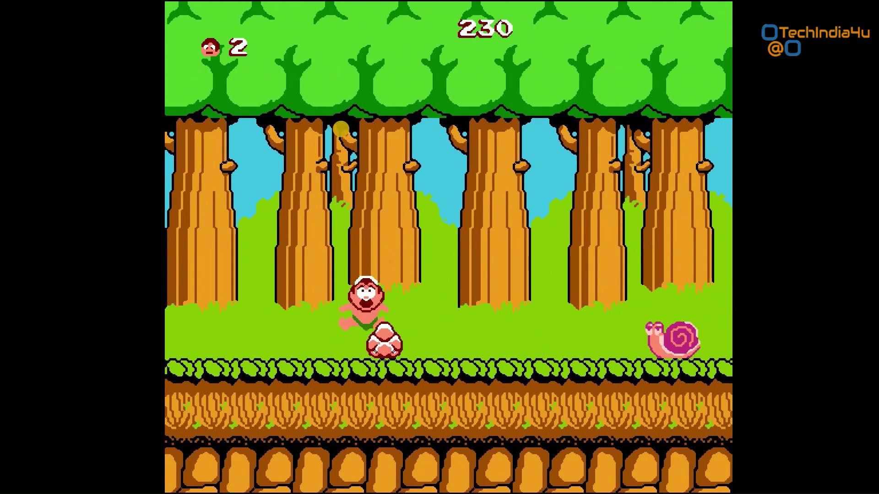